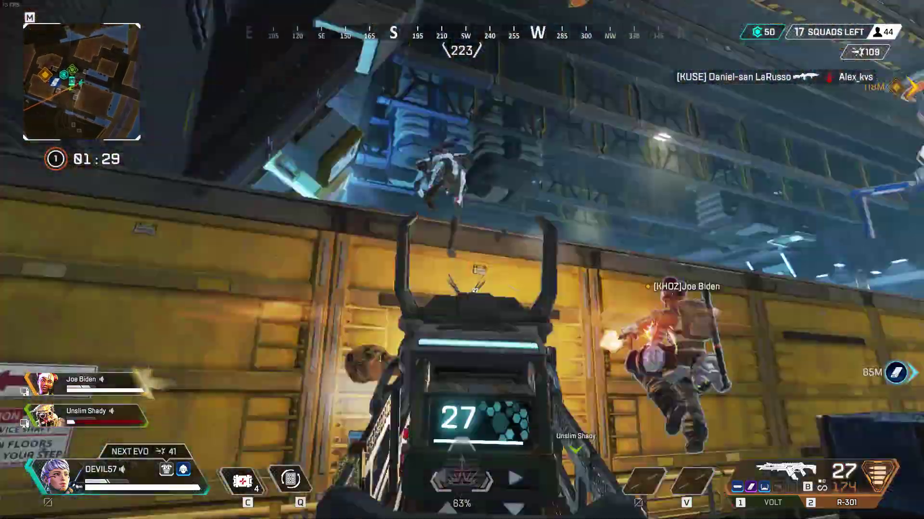
key(r)
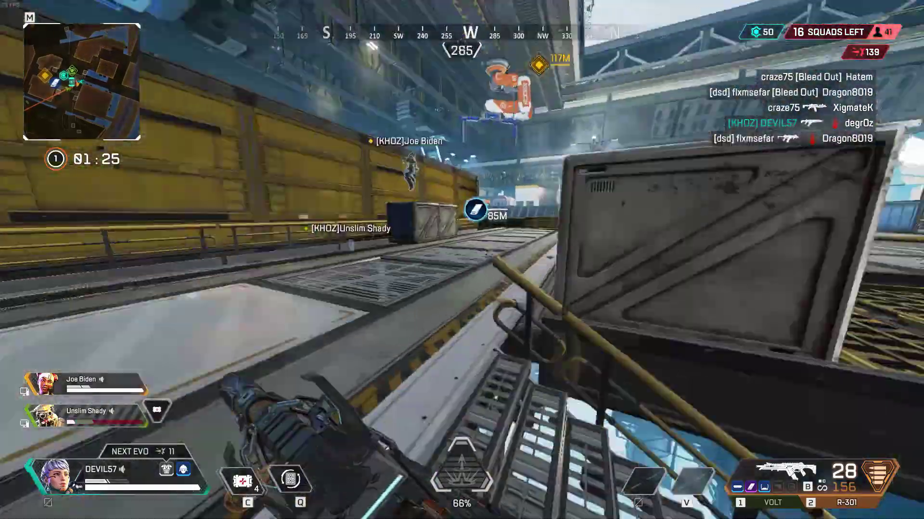
key(space)
key(space)
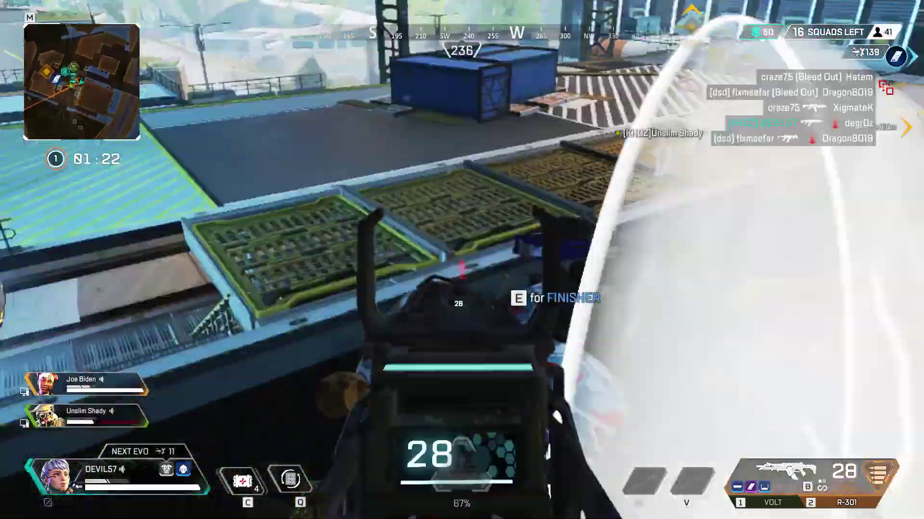
drag(462, 260, 462, 259)
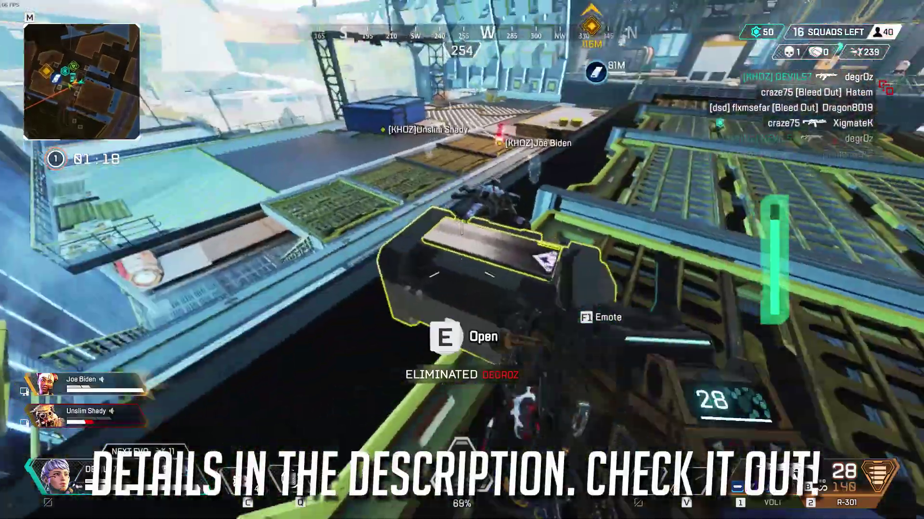
key(e)
click(184, 240)
key(Escape)
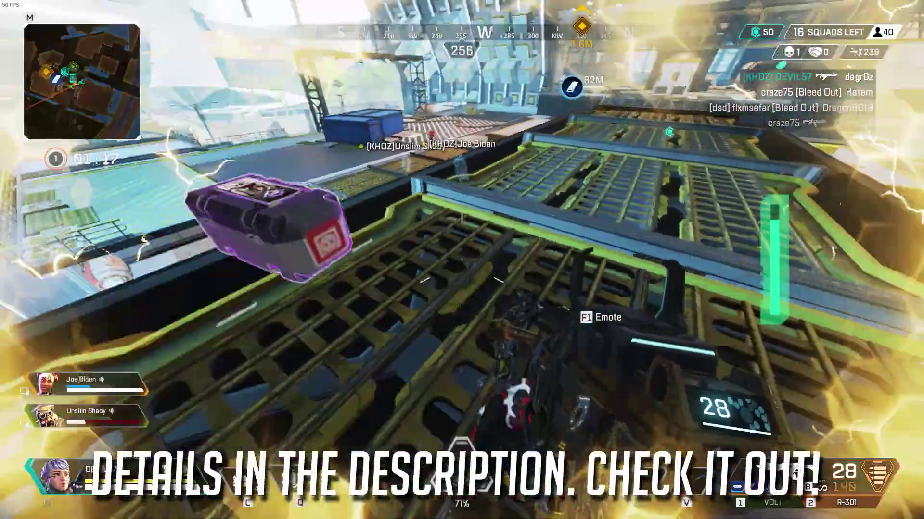
key(c)
drag(462, 260, 462, 260)
key(w)
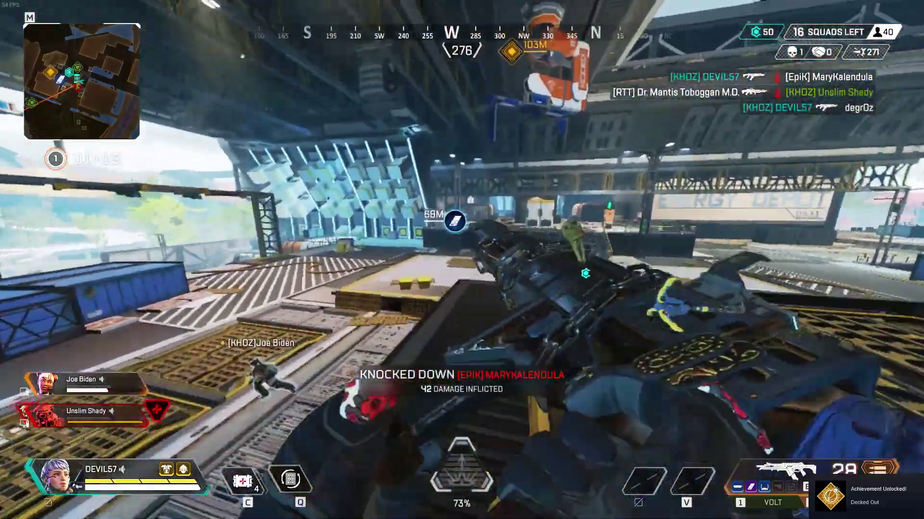
key(ctrl)
key(w)
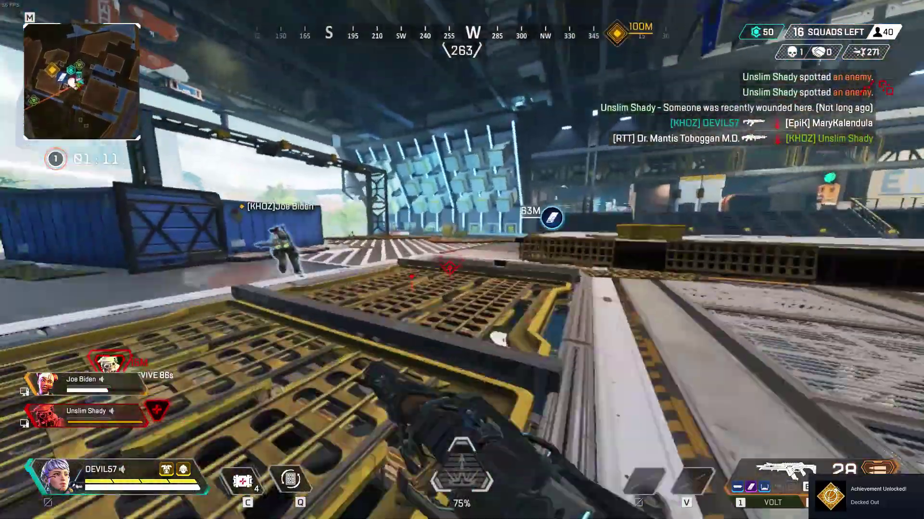
key(w)
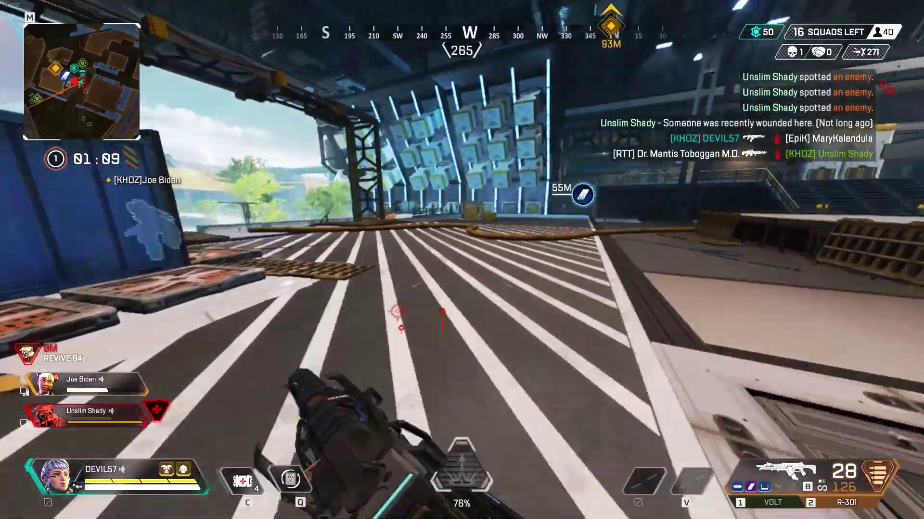
key(3)
key(w)
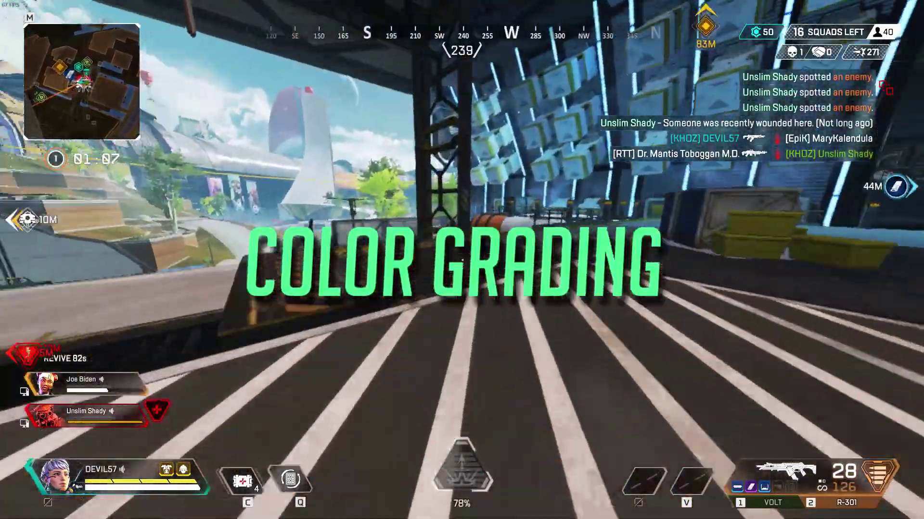
key(w)
key(space)
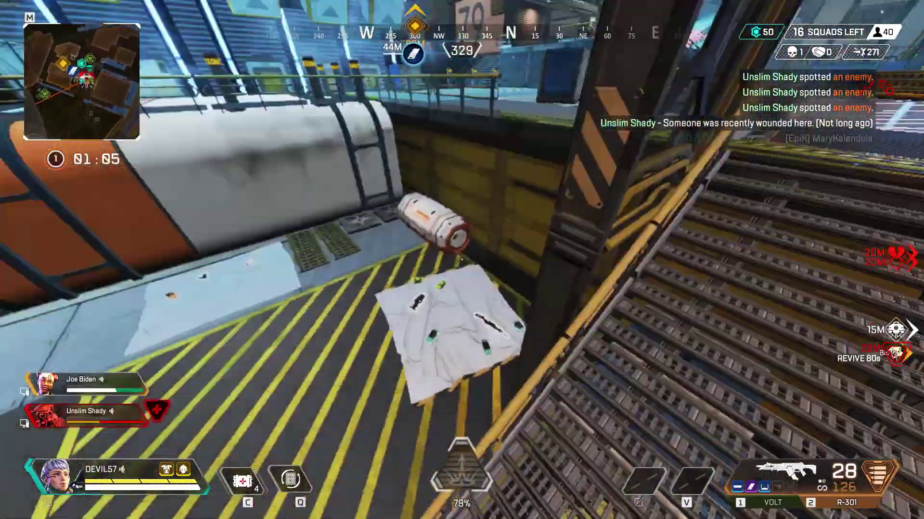
key(w)
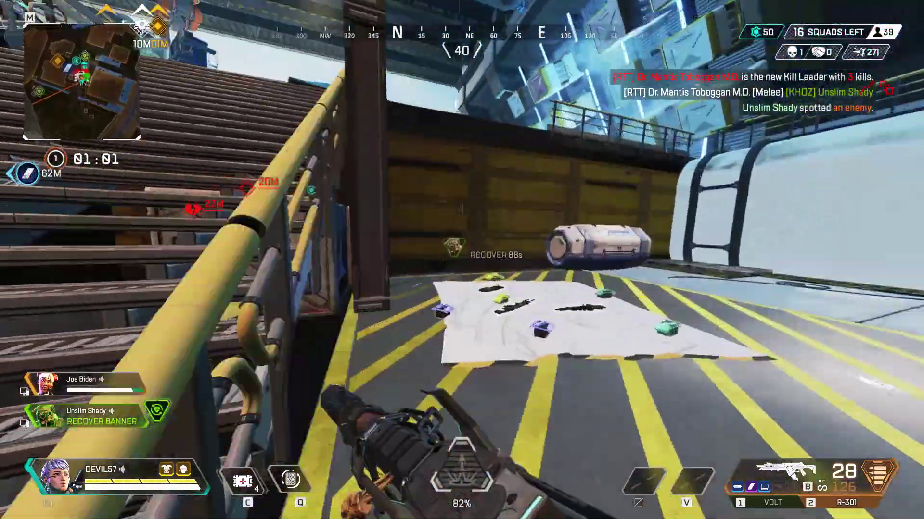
key(w)
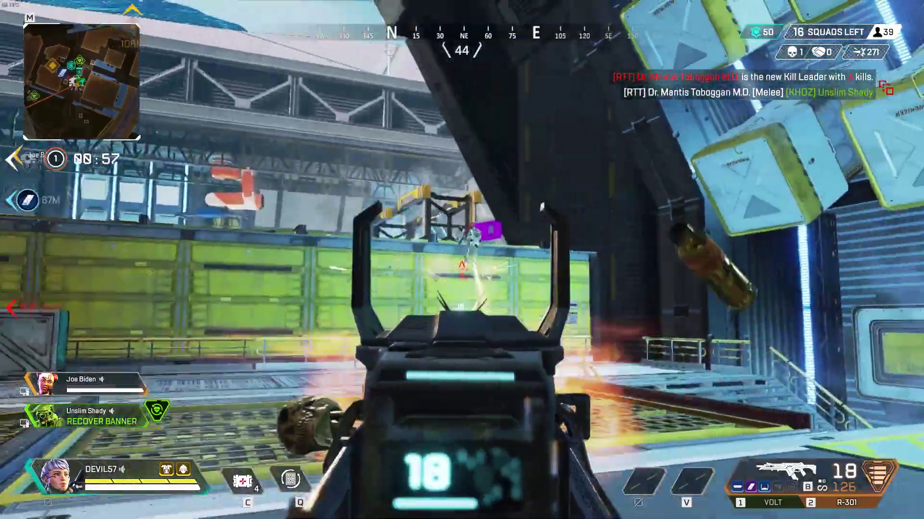
key(r)
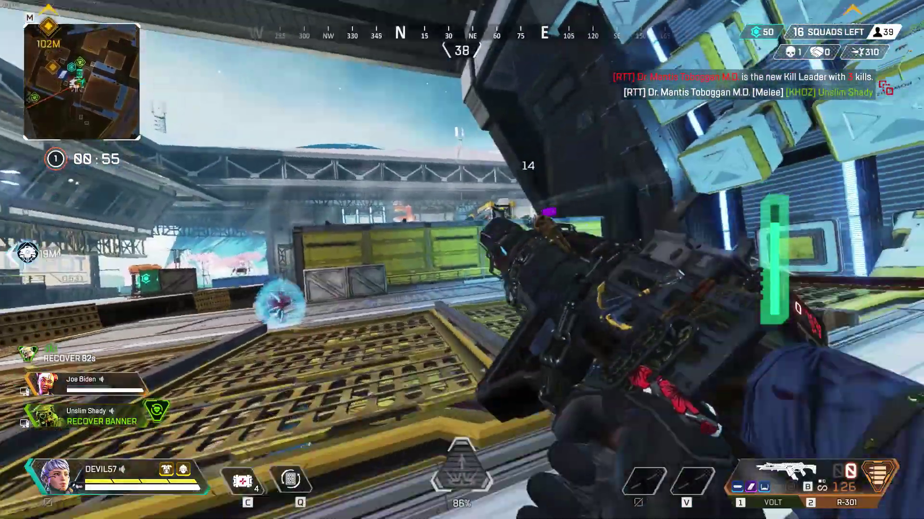
key(space)
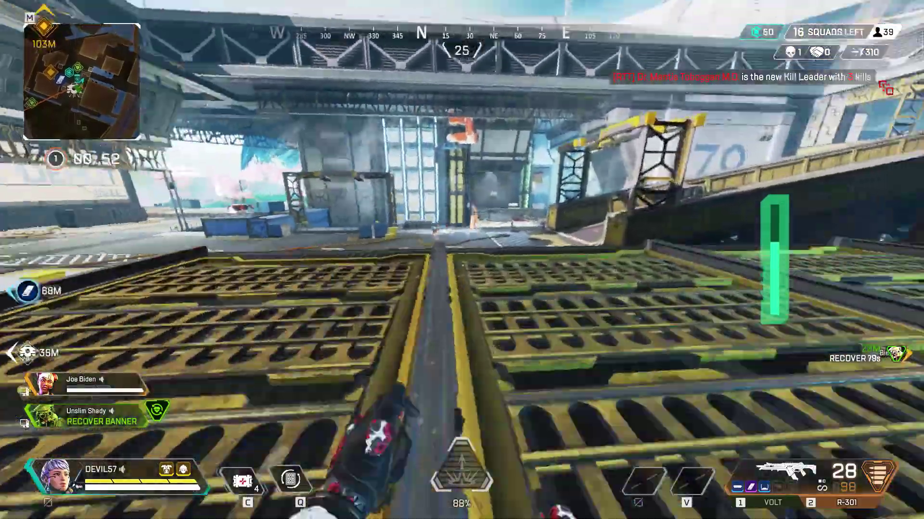
right_click(462, 260)
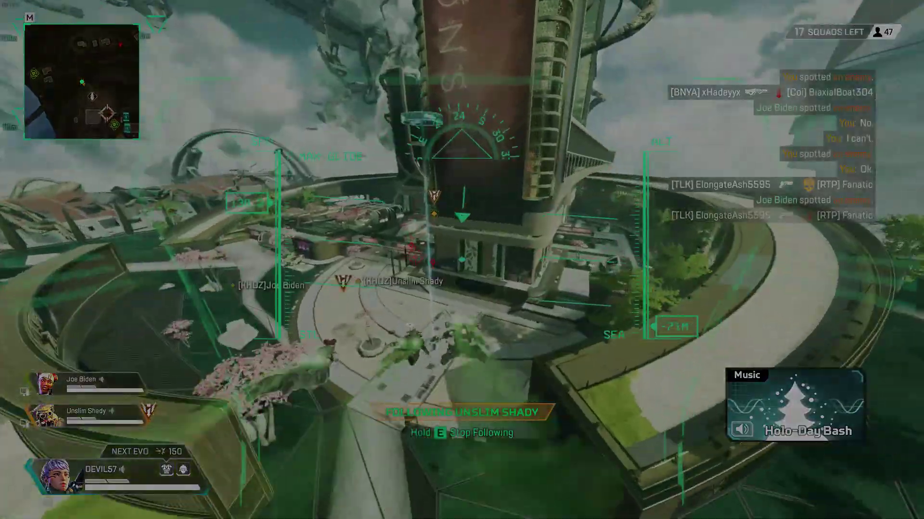
key(e)
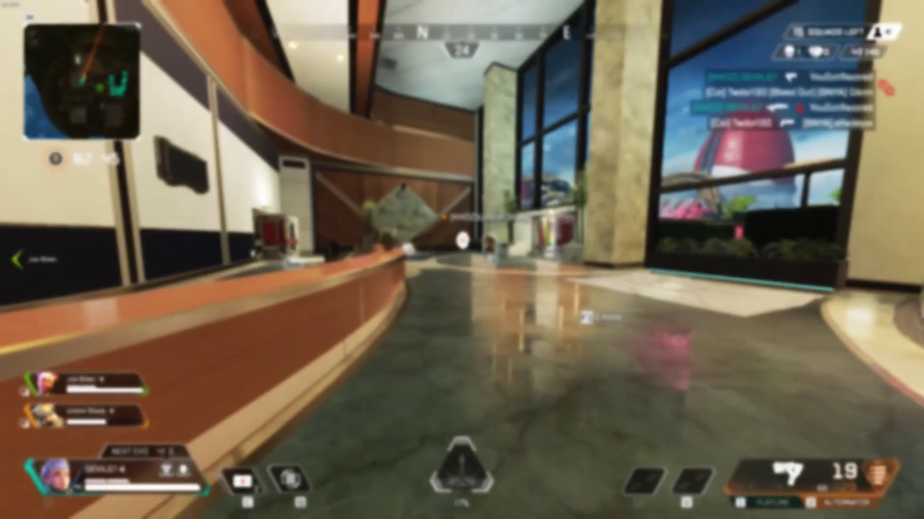
key(Tab)
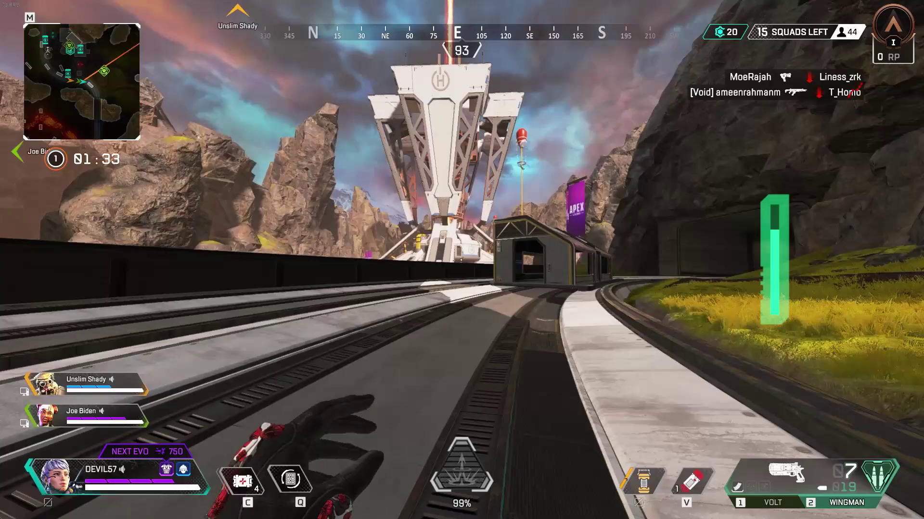
key(space)
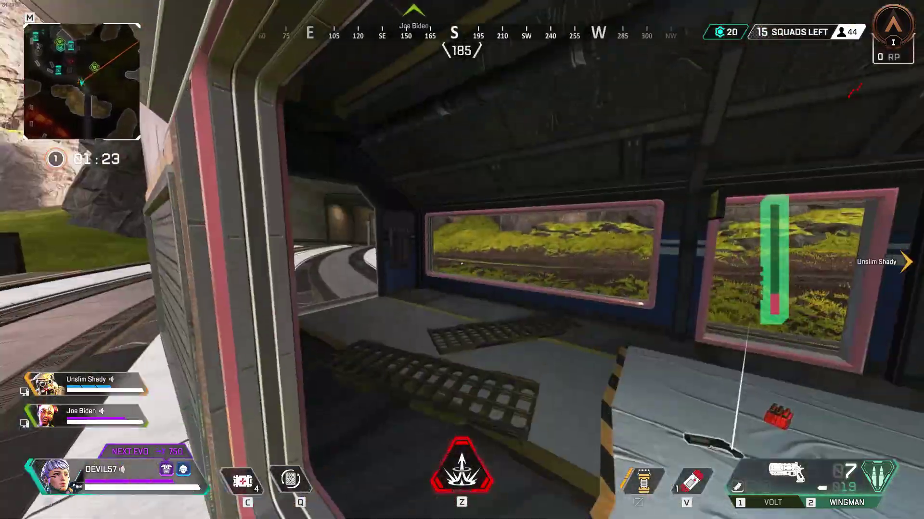
key(w)
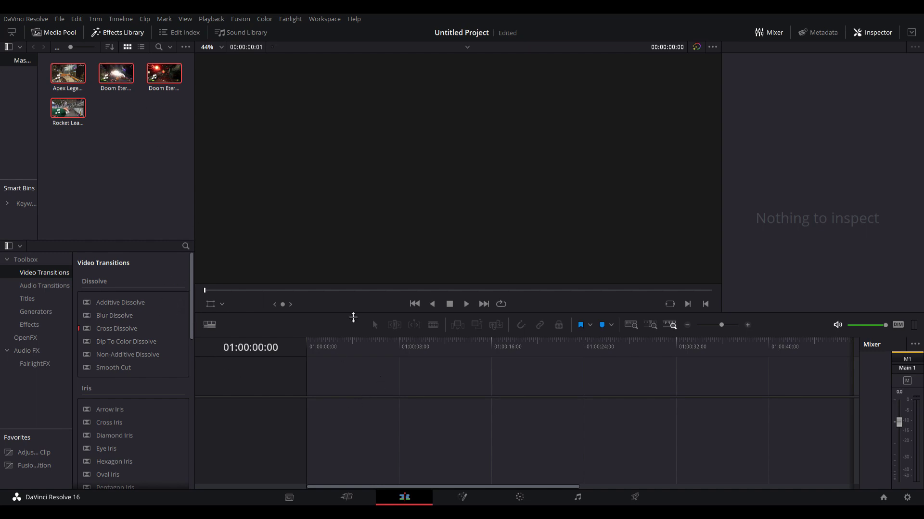
- Enlarge the timeline area and place all four gameplay clips from the media pool at the start of a new timeline
drag(353, 318, 353, 252)
drag(67, 73, 328, 384)
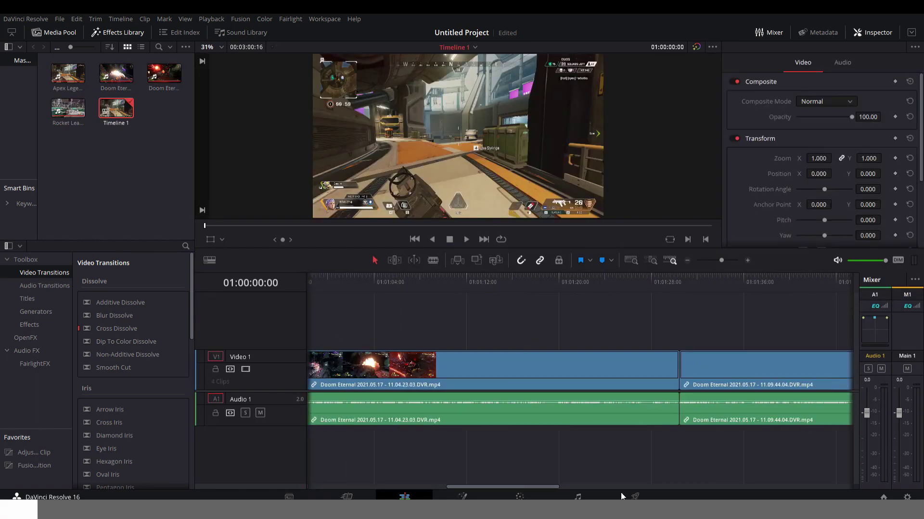
- Shorten the Apex Legends clip to about 11 seconds by deleting its unused footage and closing the gap
click(538, 374)
key(Delete)
click(460, 366)
key(Delete)
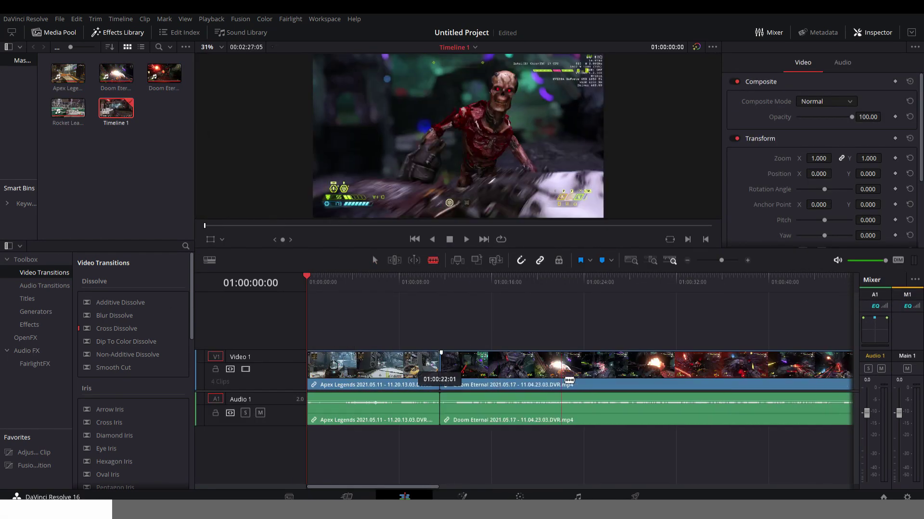
- Cut the first Doom Eternal clip down to about 5 seconds, deleting the surplus footage and the gap behind it
drag(569, 373, 466, 372)
click(461, 372)
key(a)
click(538, 382)
key(BackSpace)
click(522, 416)
key(BackSpace)
click(453, 373)
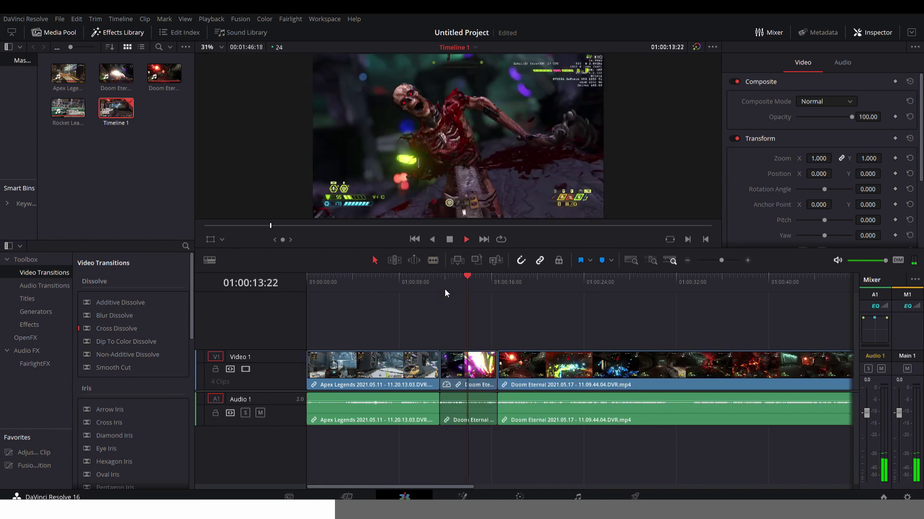
- Cut the second Doom Eternal clip to end at 01:00:21:00, deleting the surplus footage and the gap before the Rocket League clip
drag(378, 283, 415, 301)
drag(441, 486, 450, 483)
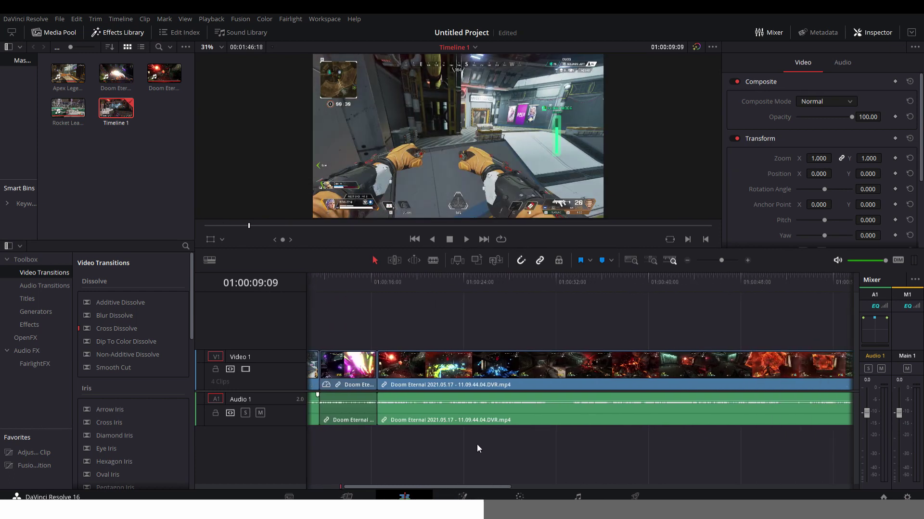
click(402, 311)
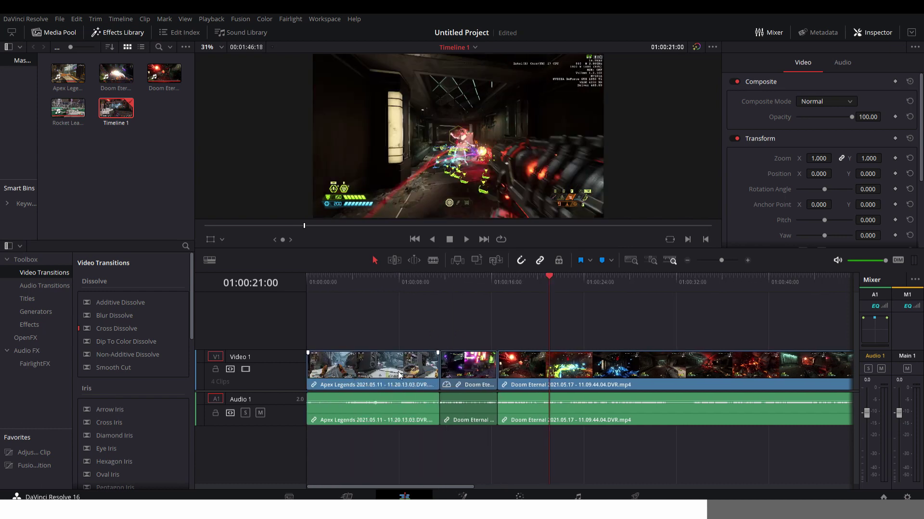
click(433, 261)
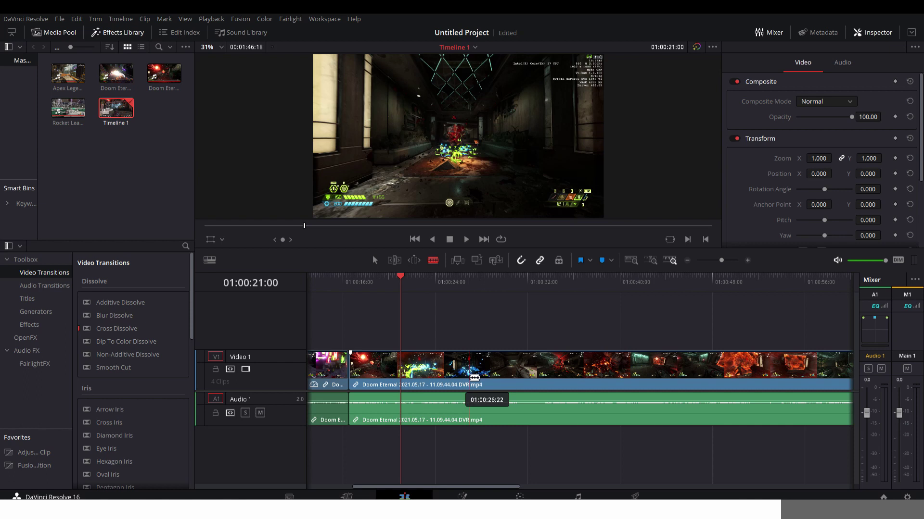
click(475, 378)
key(Delete)
click(401, 390)
key(Delete)
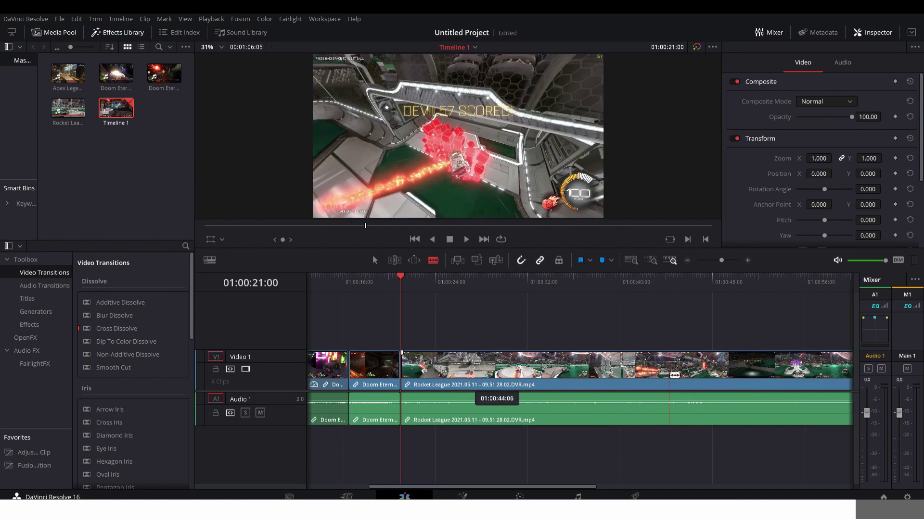
- Split the Rocket League clip and delete the surplus footage, keeping about 5.5 seconds at the end of the timeline
click(660, 380)
key(Delete)
click(466, 375)
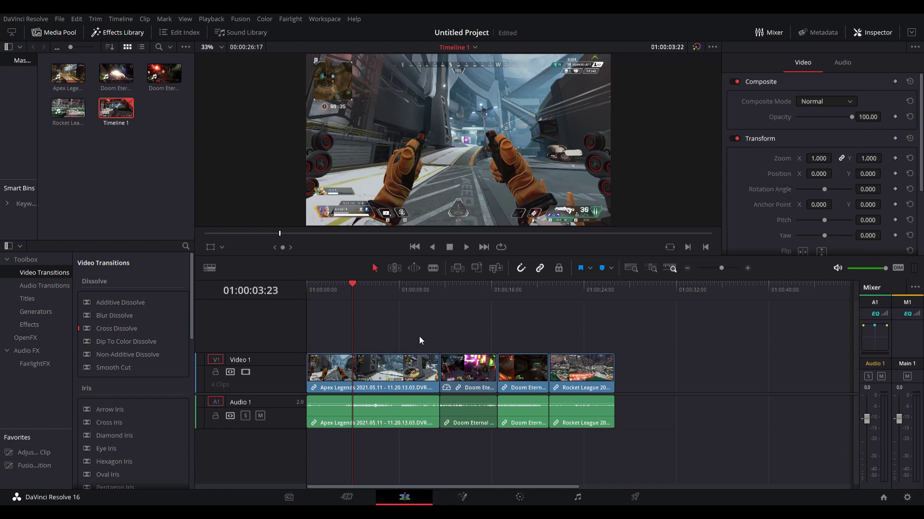
- Place the playhead at 01:00:04:22 on the Apex Legends clip's explosion and open that clip for color grading
click(519, 497)
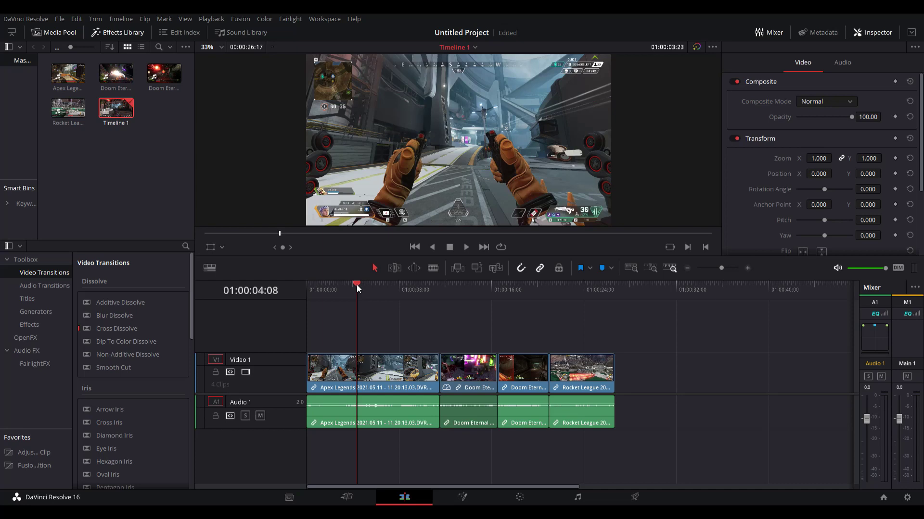
drag(389, 285, 363, 289)
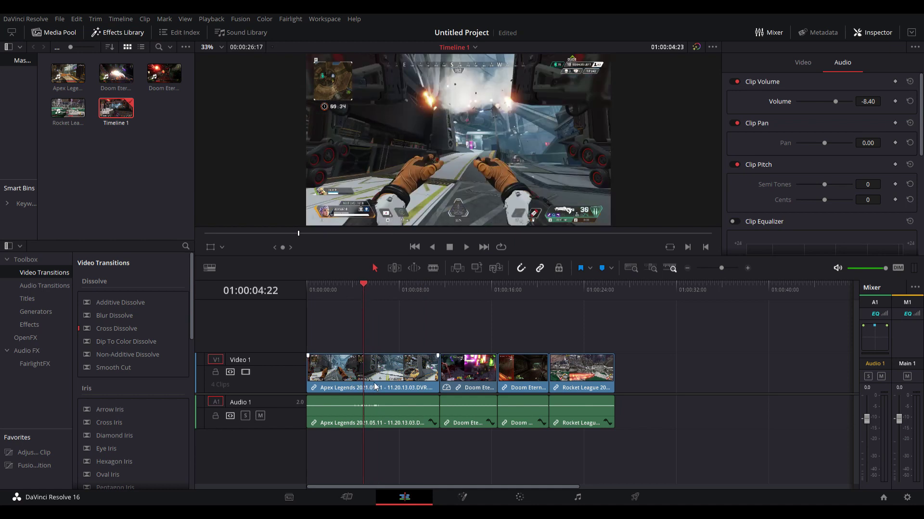
click(514, 497)
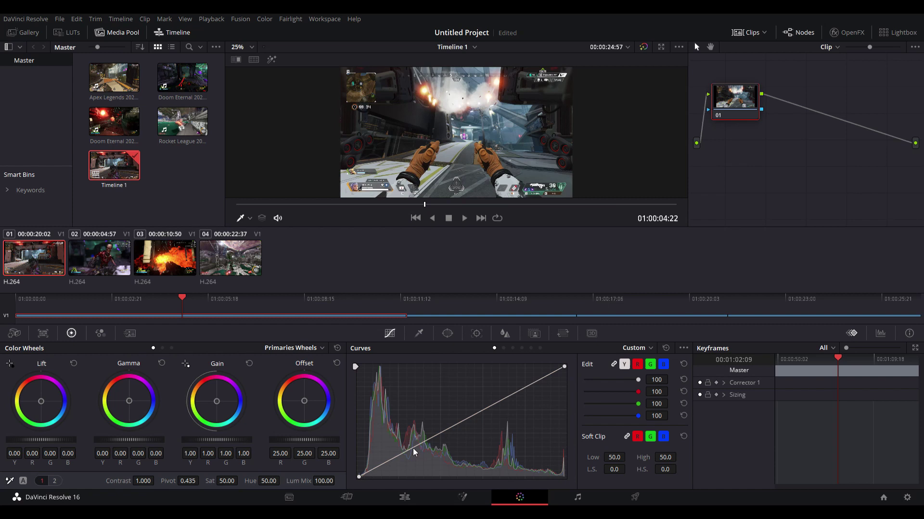
- Shape the Apex Legends clip's custom curve into a gentle S by lowering a shadow point and raising a highlight point
mouse_move(413, 452)
mouse_down()
mouse_move(423, 457)
mouse_move(407, 422)
mouse_move(414, 449)
mouse_up()
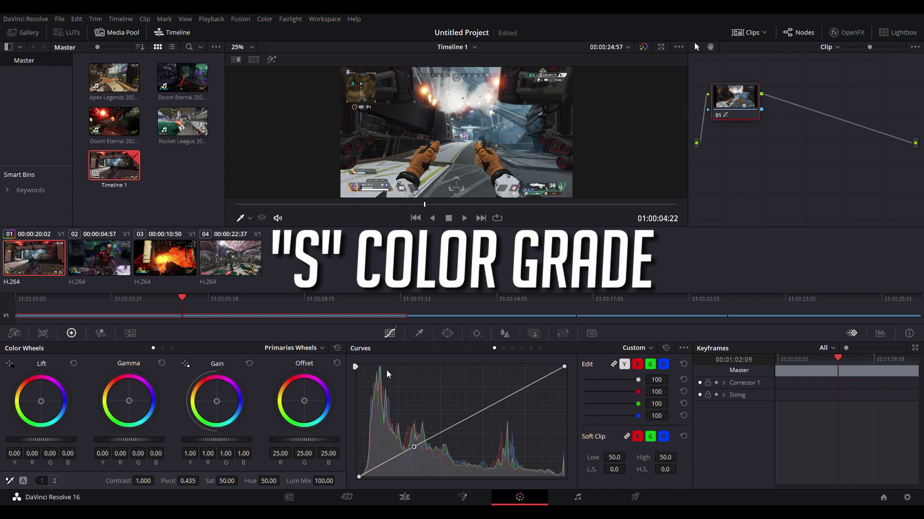
drag(413, 447, 411, 452)
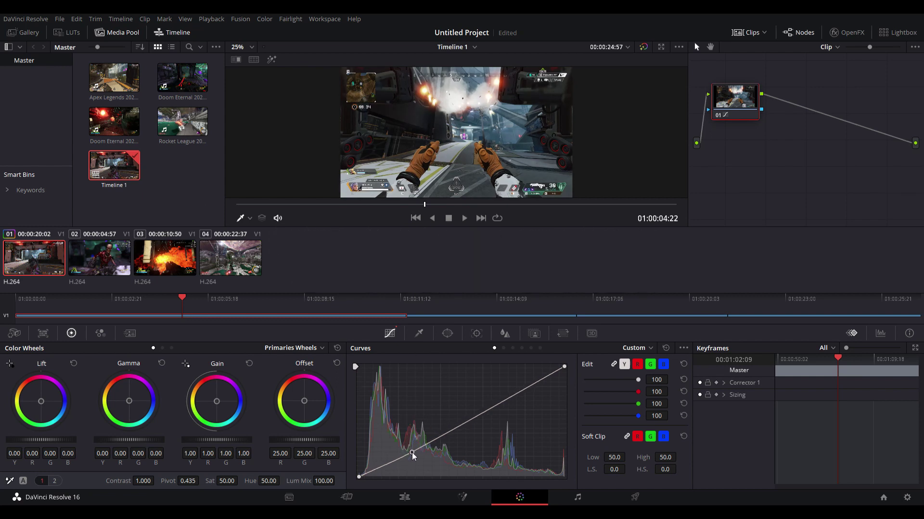
drag(524, 392, 516, 389)
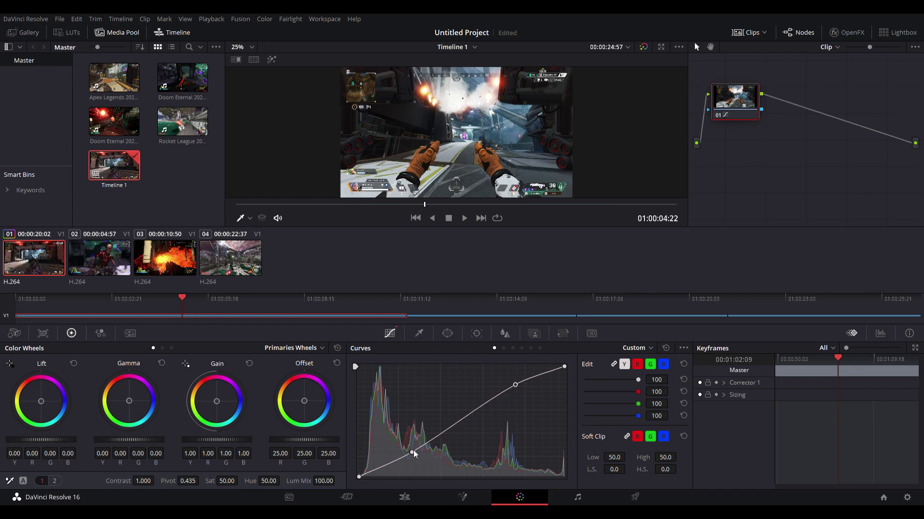
drag(414, 454, 417, 454)
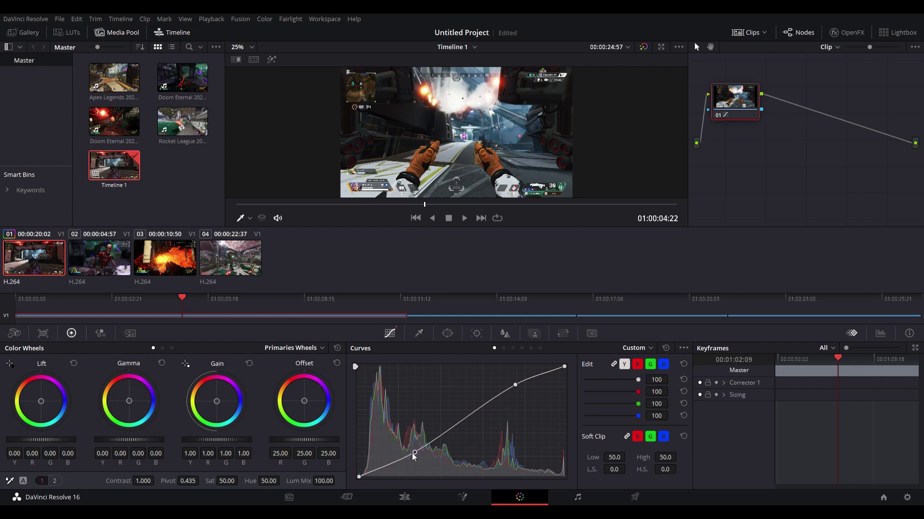
drag(414, 453, 415, 456)
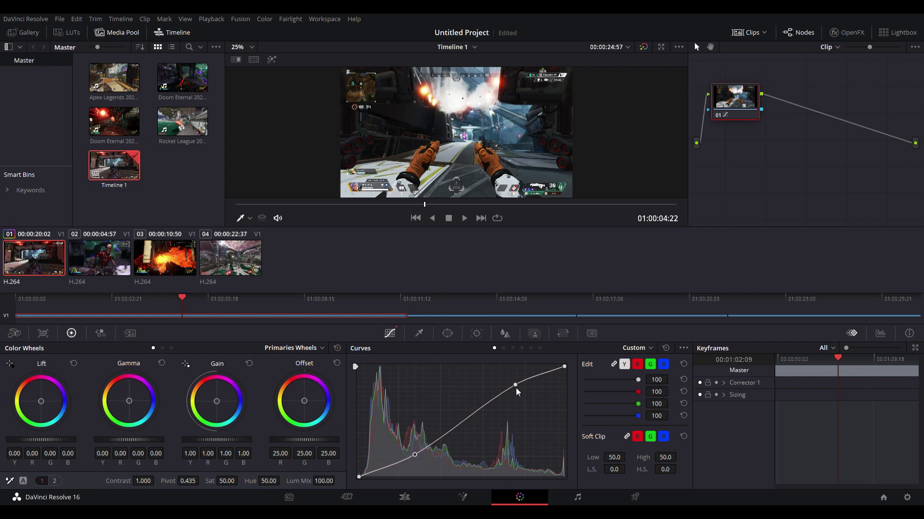
drag(515, 388, 515, 387)
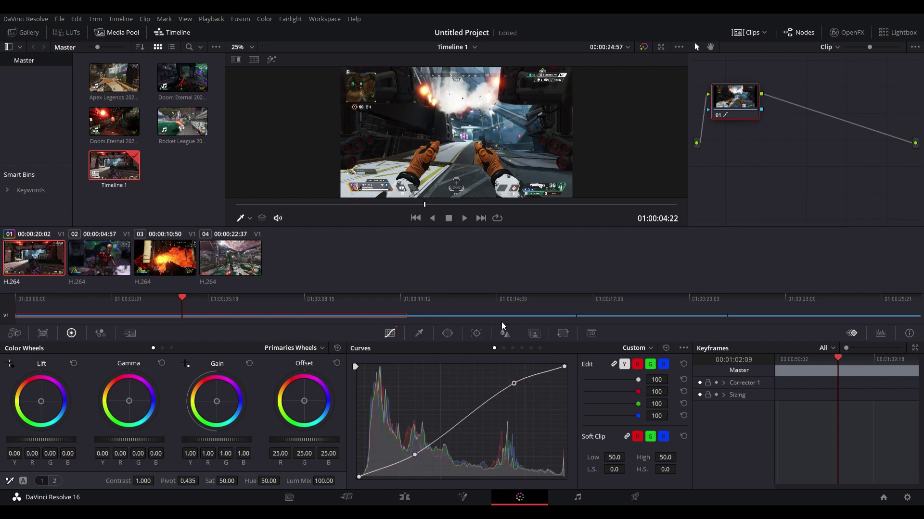
- Play the curve-graded Apex Legends clip on the edit timeline and examine its explosion frame at 01:00:04:23 up close
scroll(581, 197, down, 2)
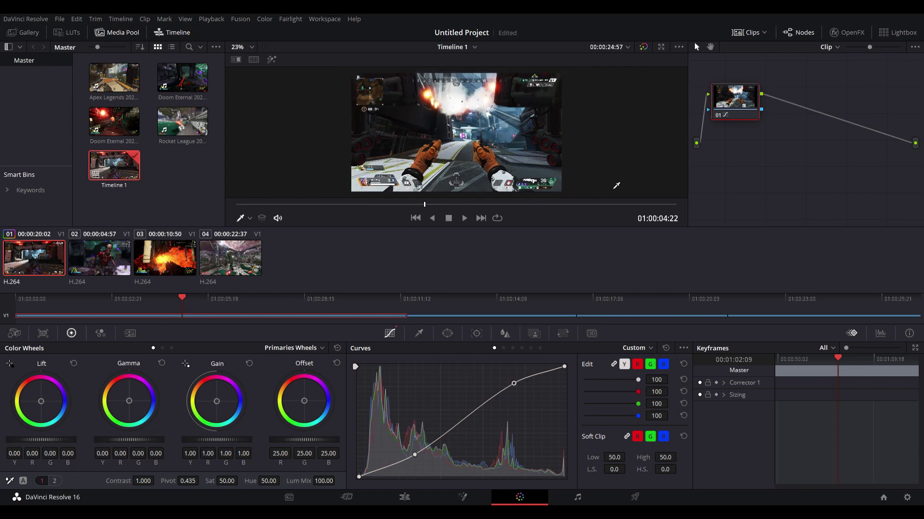
key(shift+4)
click(340, 286)
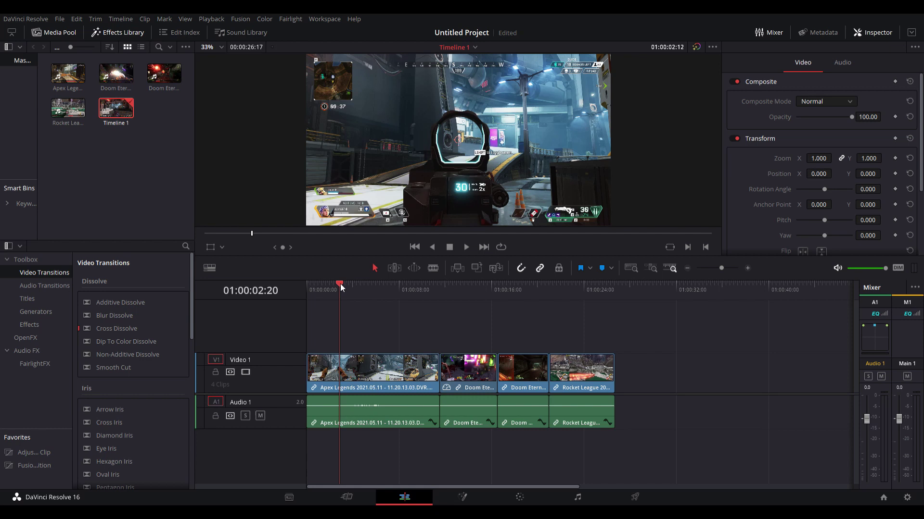
key(space)
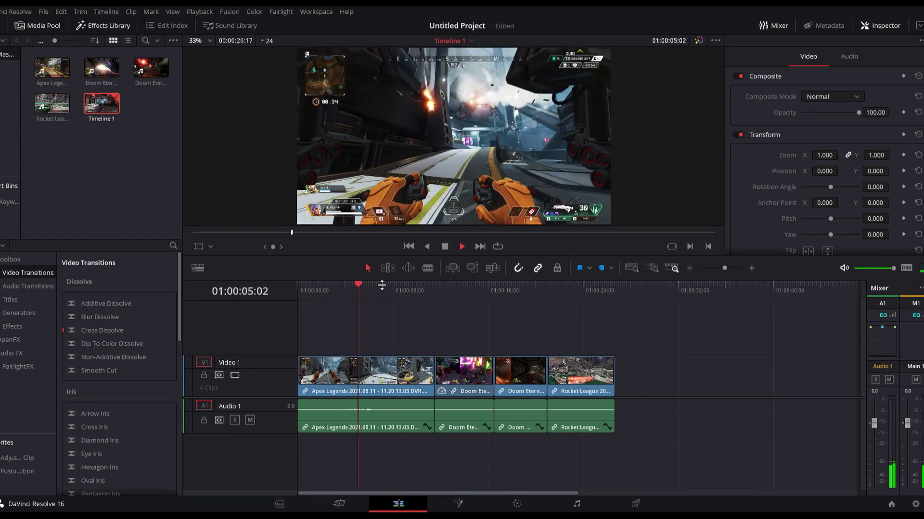
key(space)
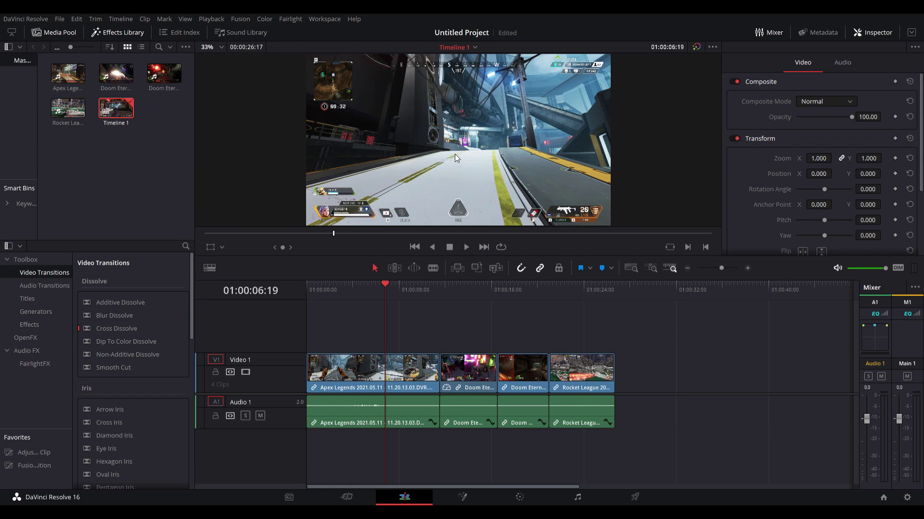
click(364, 304)
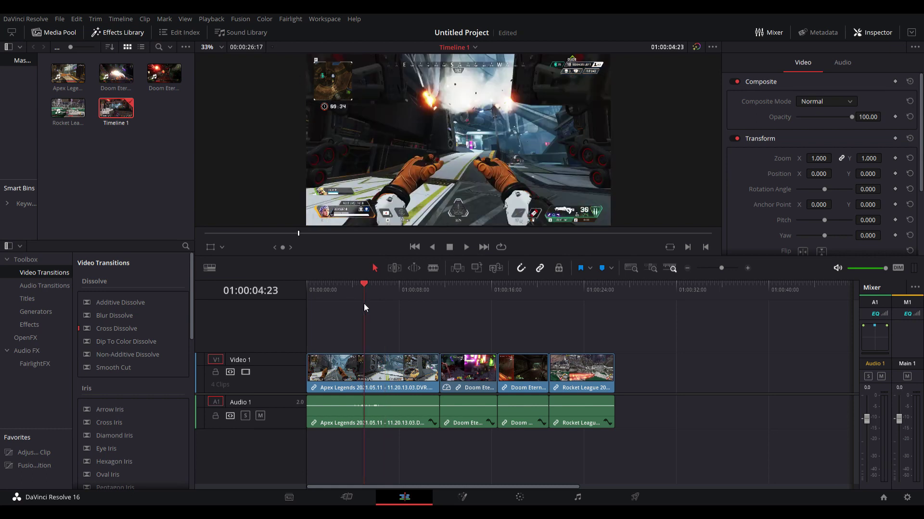
scroll(409, 189, up, 5)
scroll(409, 191, up, 5)
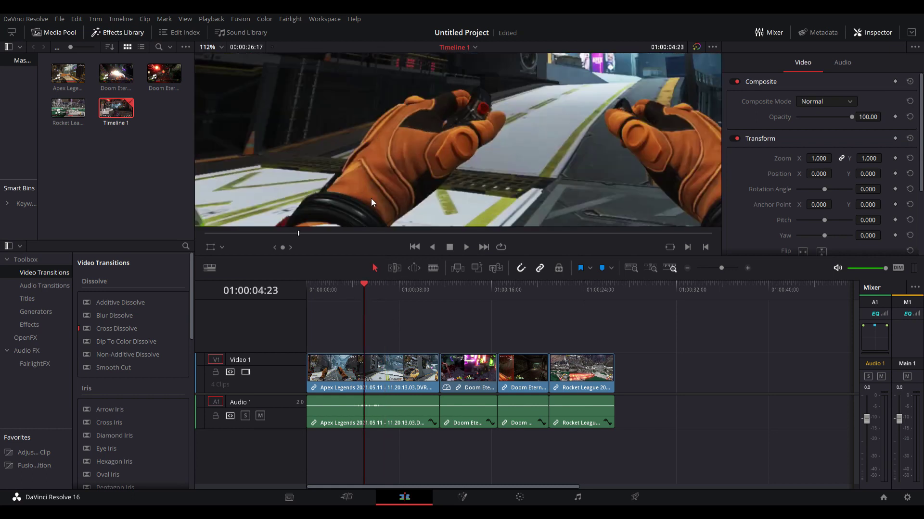
scroll(389, 117, down, 10)
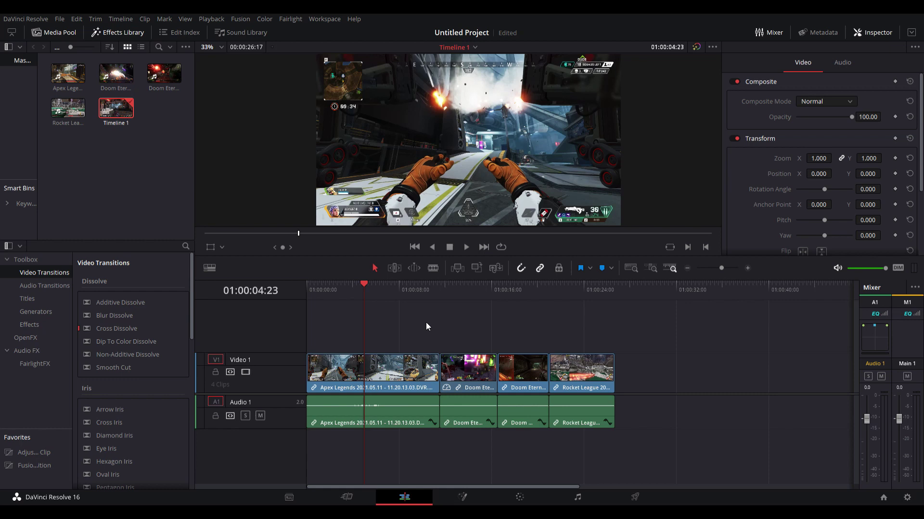
- Open the Apex Legends clip in Fusion and briefly play back its footage around frame 1500
key(shift+v)
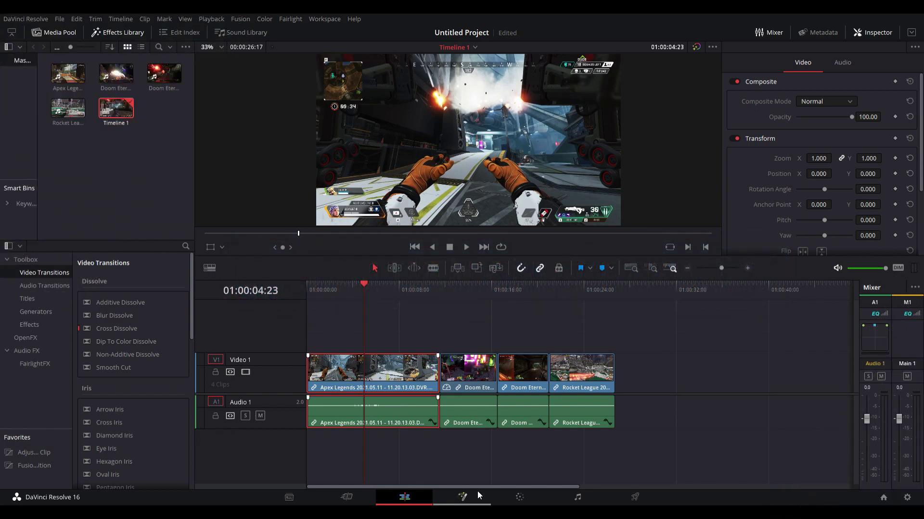
click(468, 493)
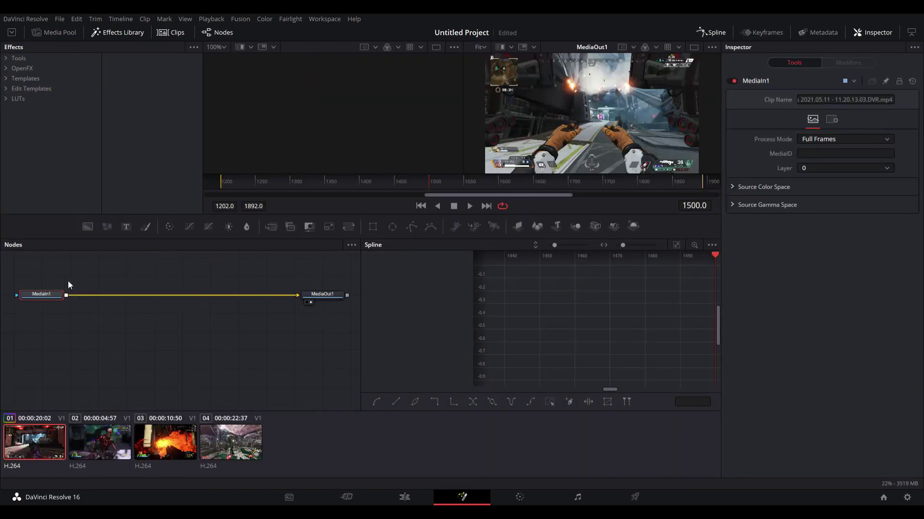
drag(68, 281, 364, 308)
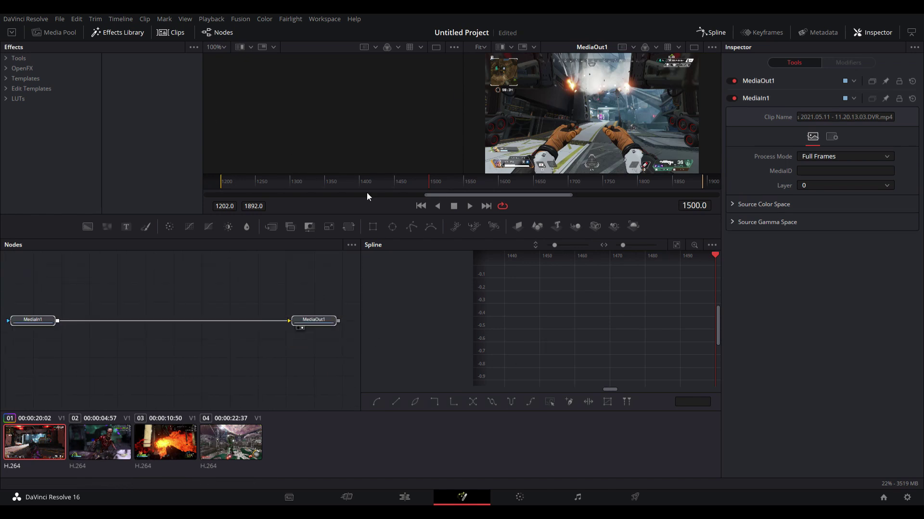
click(470, 206)
click(453, 206)
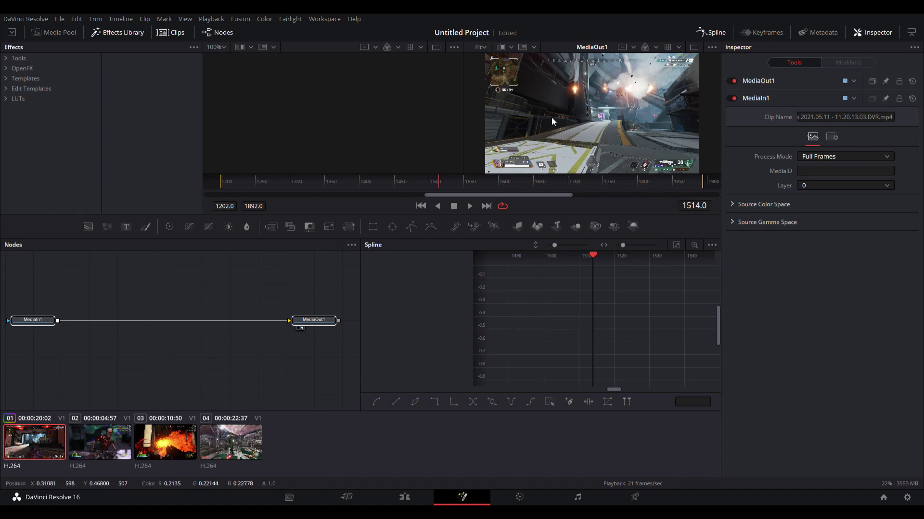
- Insert a Color Corrector node midway between the MediaIn1 and MediaOut1 nodes of the Apex Legends clip
drag(34, 322, 45, 323)
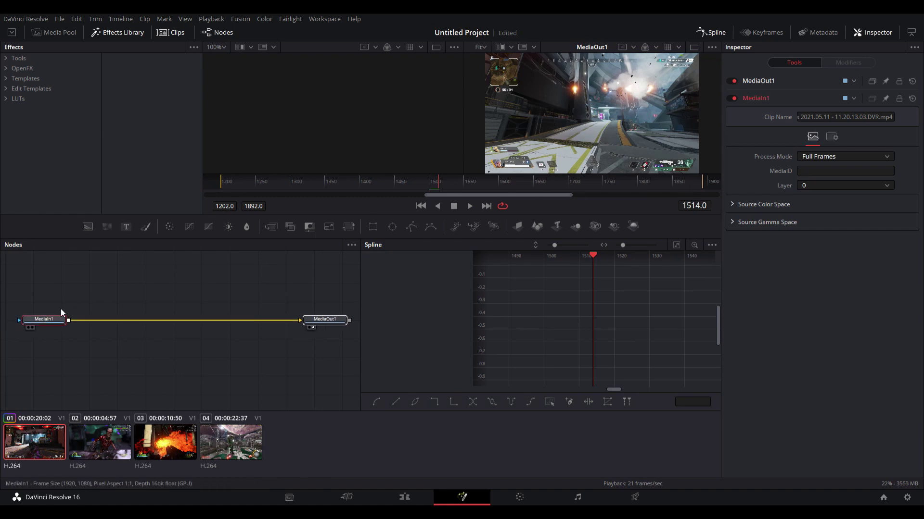
click(117, 288)
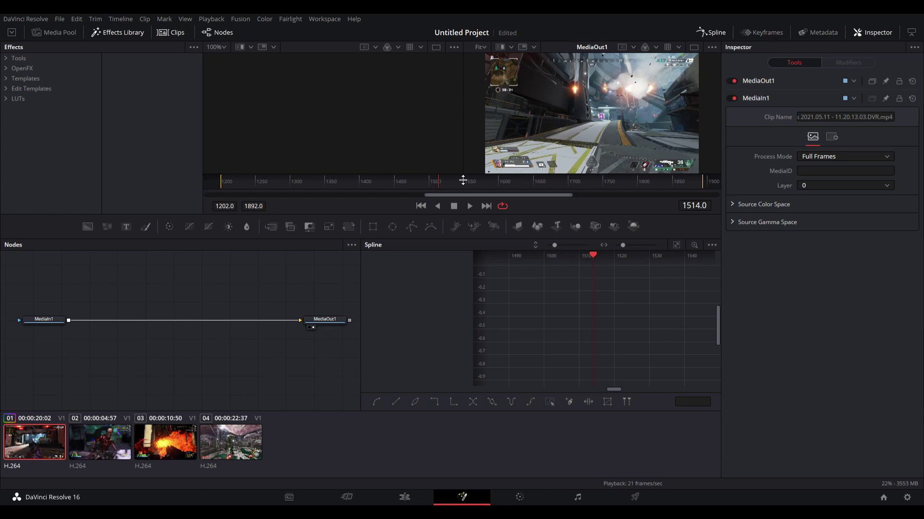
click(42, 321)
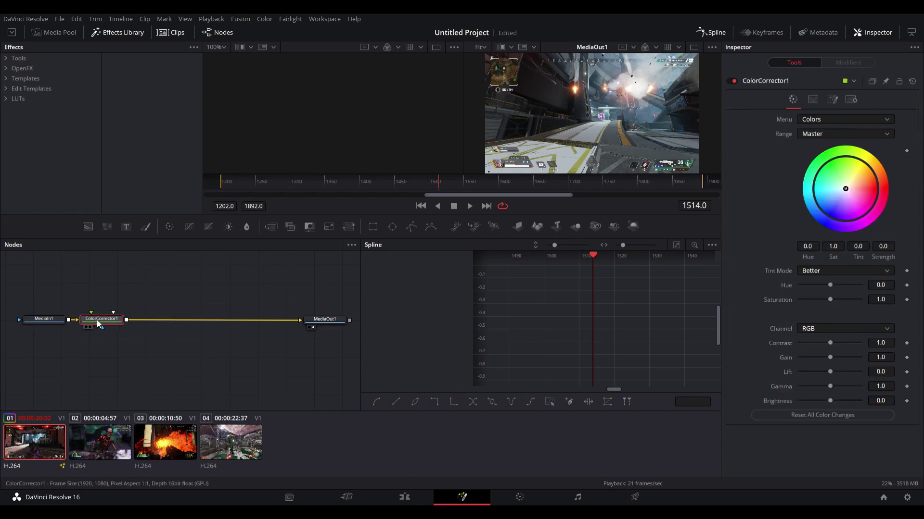
drag(96, 323, 160, 318)
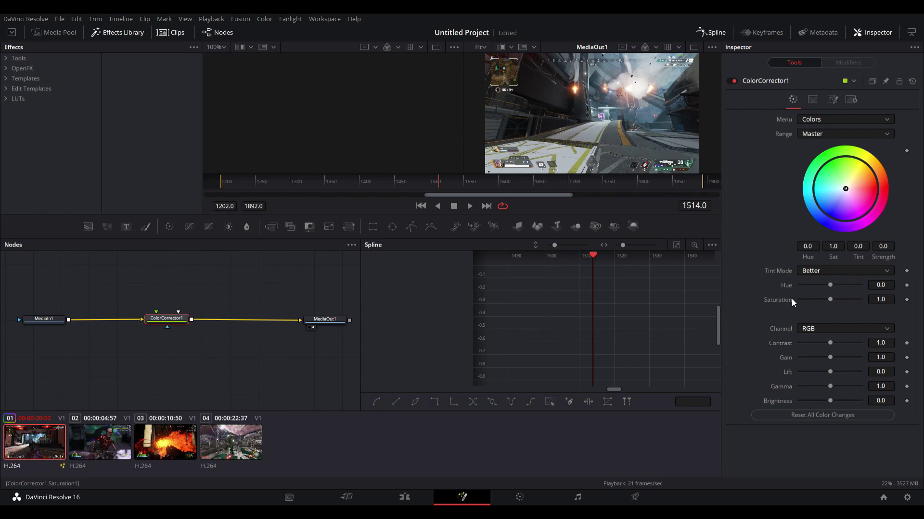
- Set the Color Corrector's saturation to 1.198 and its contrast to 1.11
drag(830, 299, 836, 297)
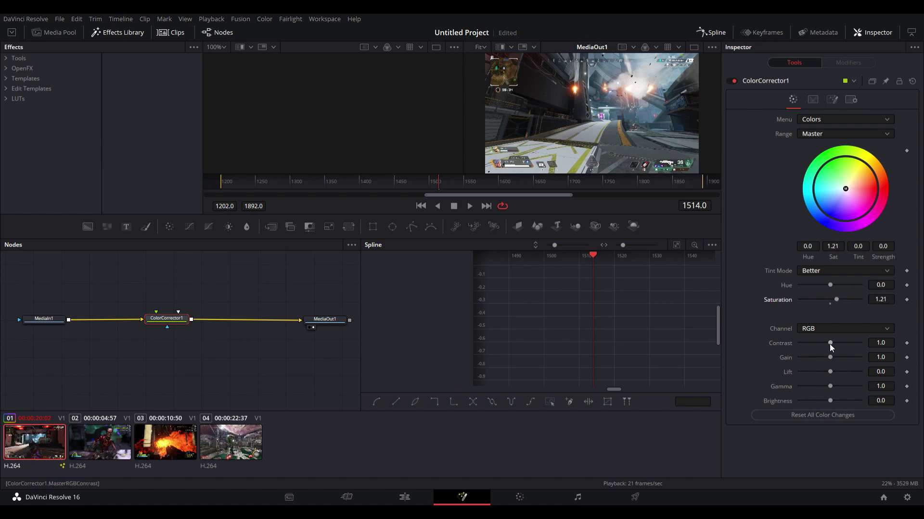
drag(829, 343, 831, 343)
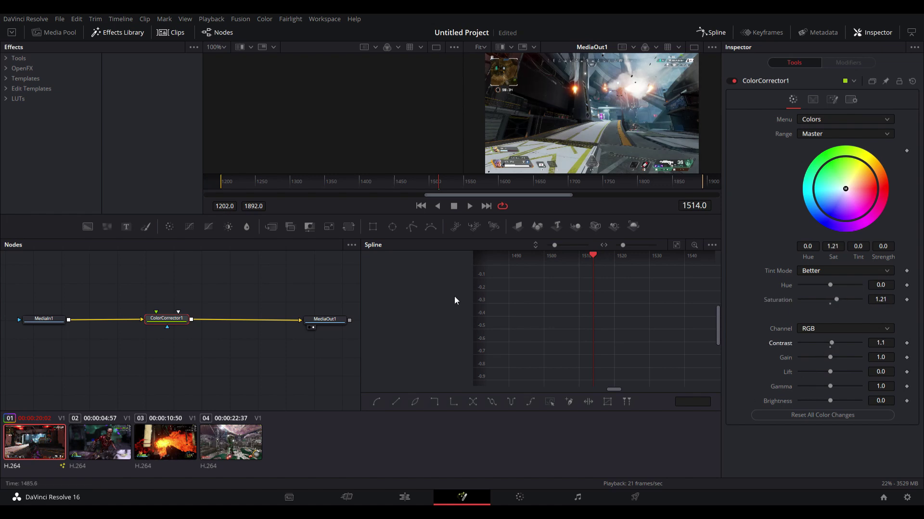
drag(836, 299, 835, 299)
drag(831, 343, 832, 343)
- Set the Color Corrector's brightness to -0.016 and play the Apex Legends clip through to the explosion
drag(322, 183, 289, 180)
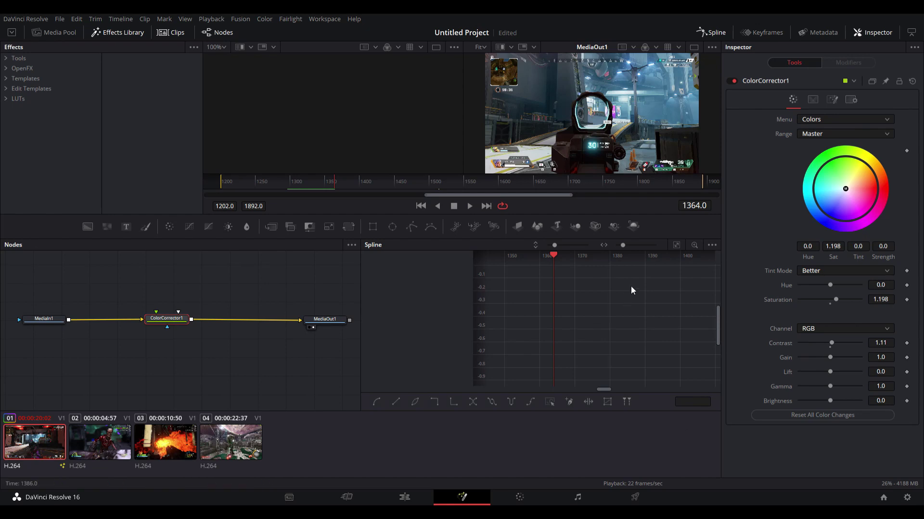
click(304, 186)
key(space)
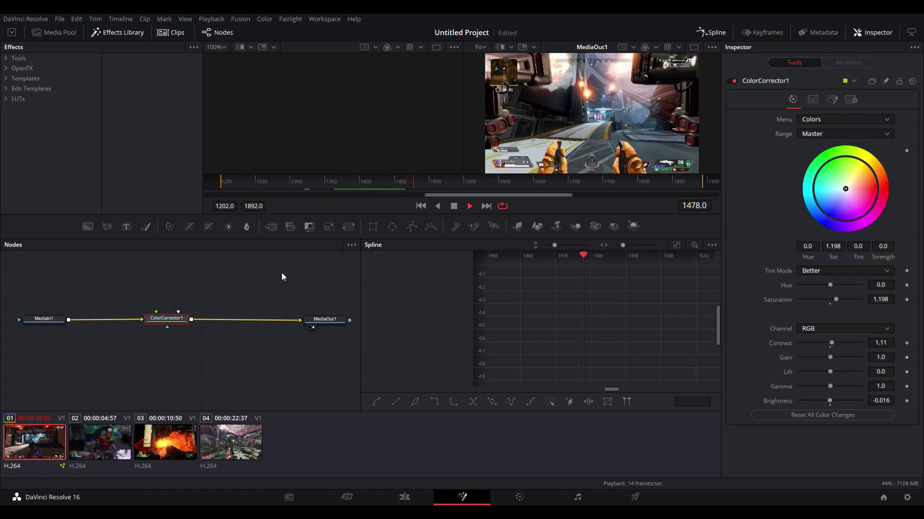
key(space)
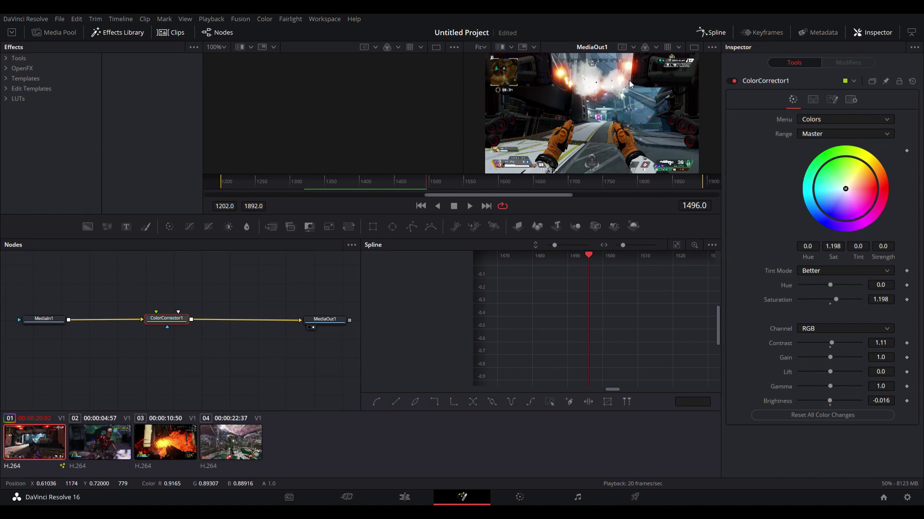
- Place the playhead at the start of the first Doom Eternal clip, at 01:00:11:13, and open that clip in Fusion
click(404, 497)
click(439, 288)
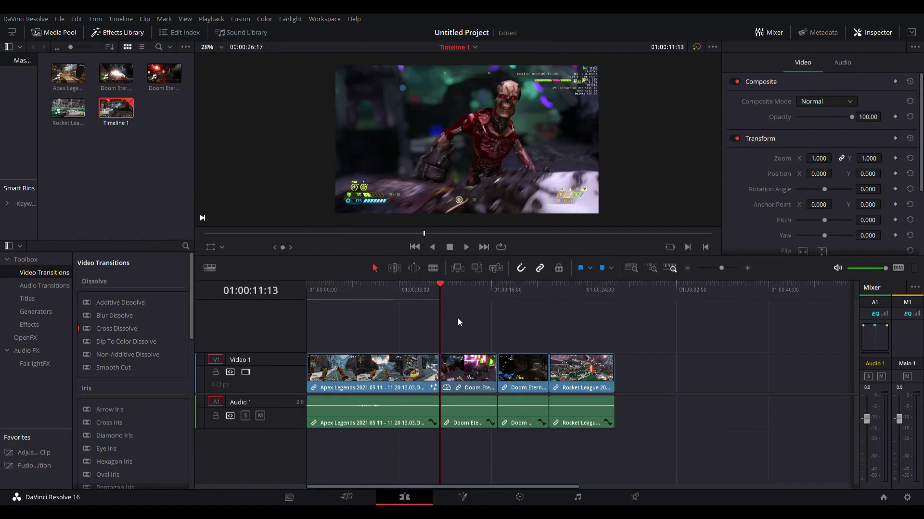
click(460, 382)
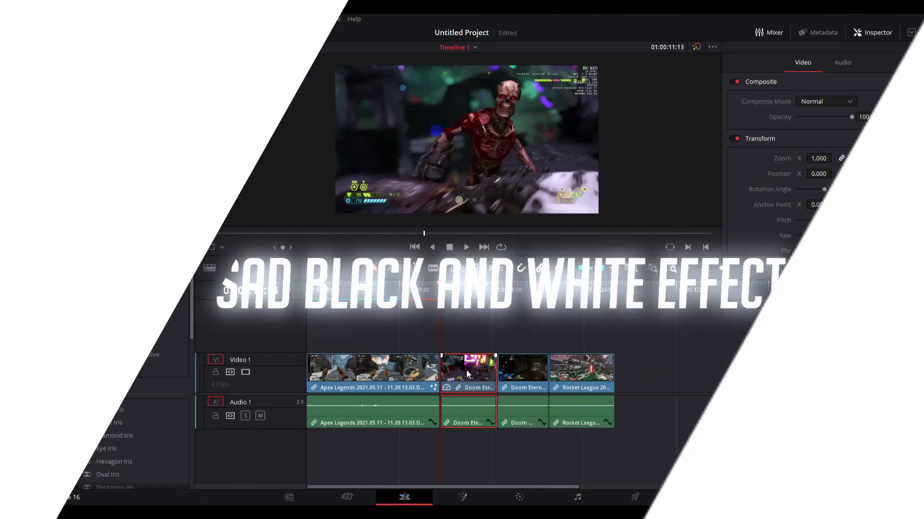
click(462, 496)
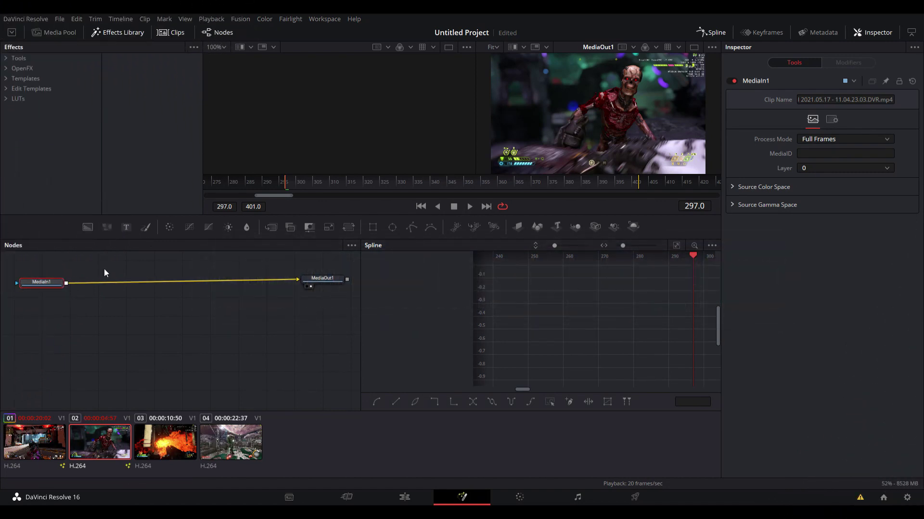
- Make the clip black and white with a Color Corrector between MediaIn1 and MediaOut1, using saturation 0 and contrast 1.028
drag(169, 227, 202, 285)
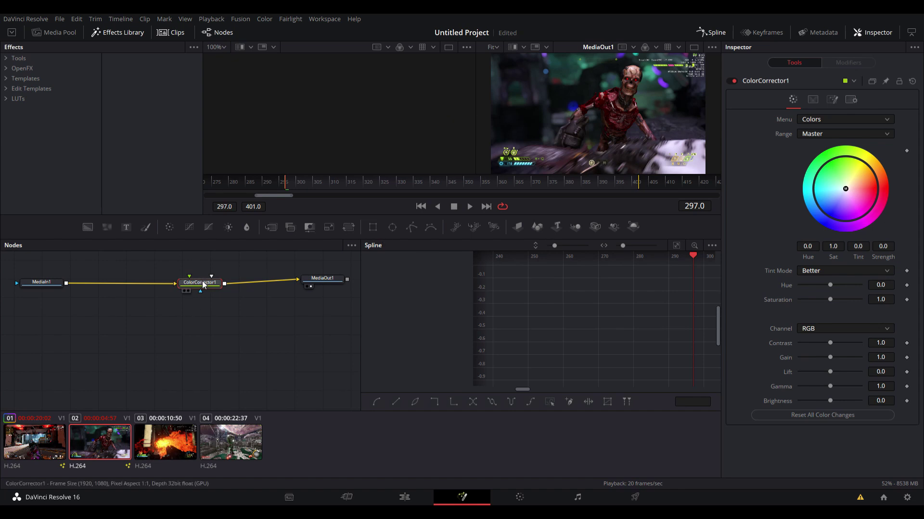
drag(203, 283, 199, 280)
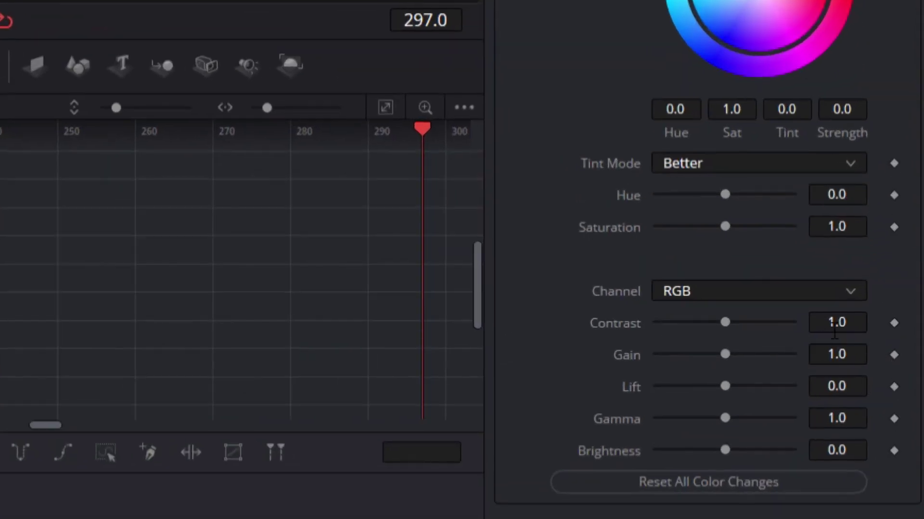
drag(879, 346, 881, 345)
drag(837, 322, 847, 322)
drag(727, 322, 726, 322)
drag(725, 227, 657, 227)
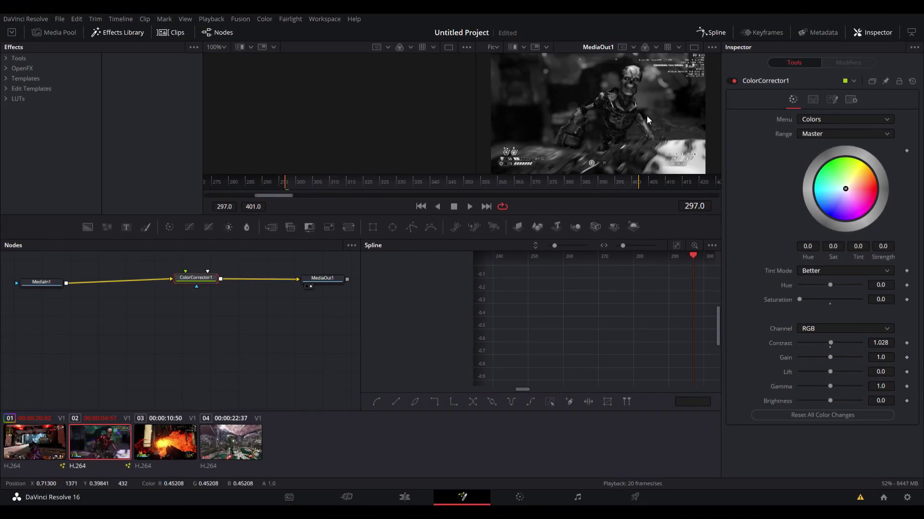
drag(296, 185, 401, 182)
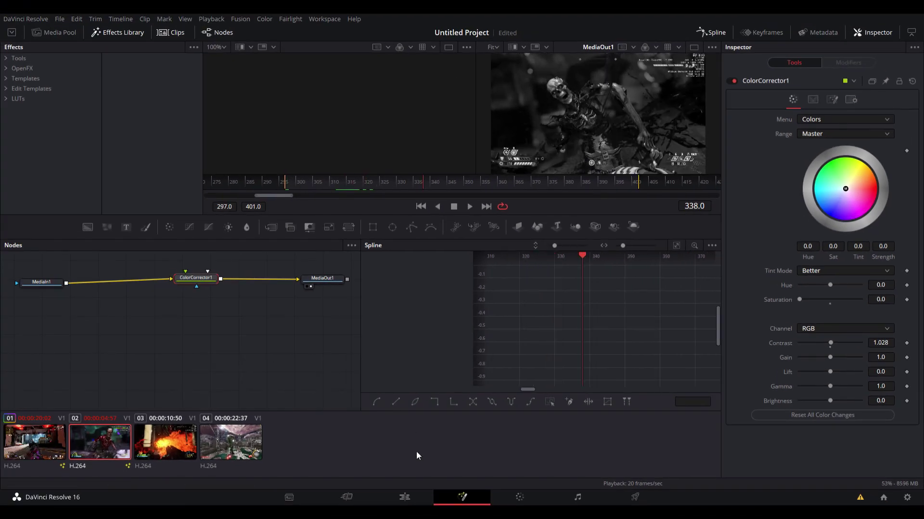
- Open the second Doom Eternal clip from 01:00:16:13 in Fusion and insert a Color Corrector between MediaIn1 and MediaOut1
click(404, 497)
click(498, 323)
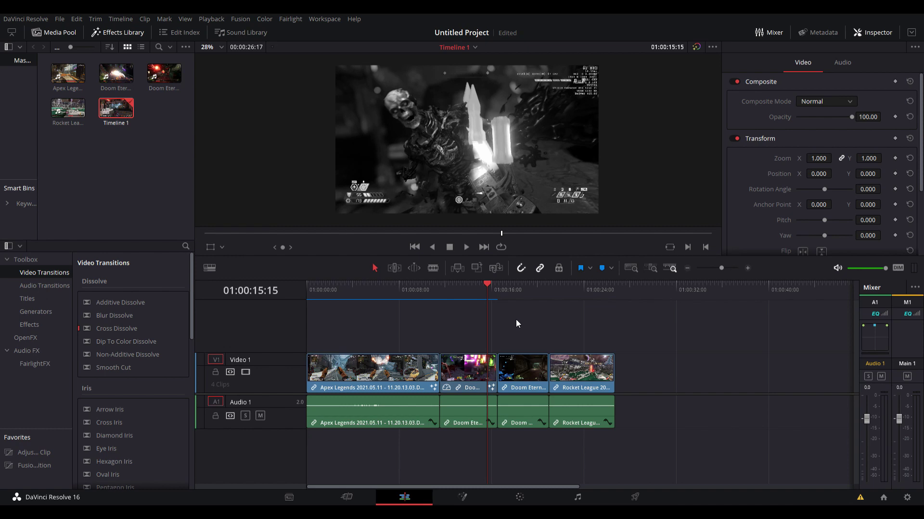
key(Down)
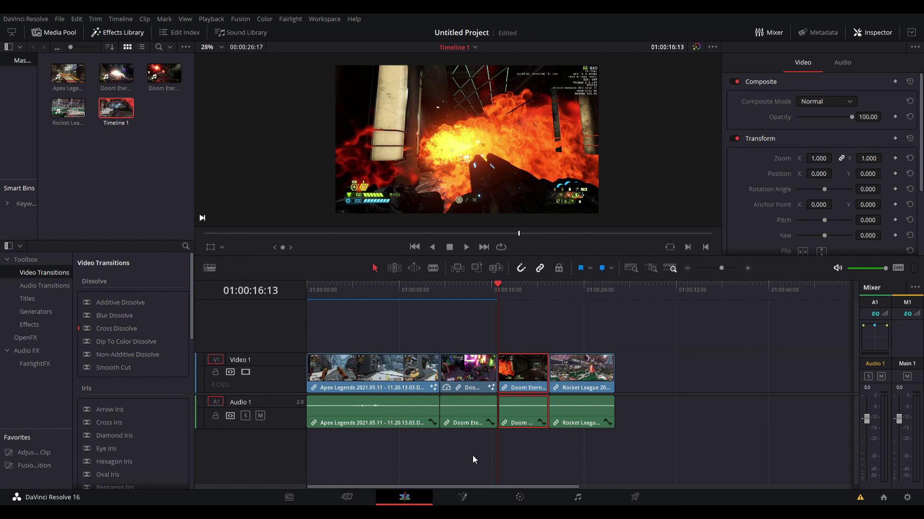
click(472, 496)
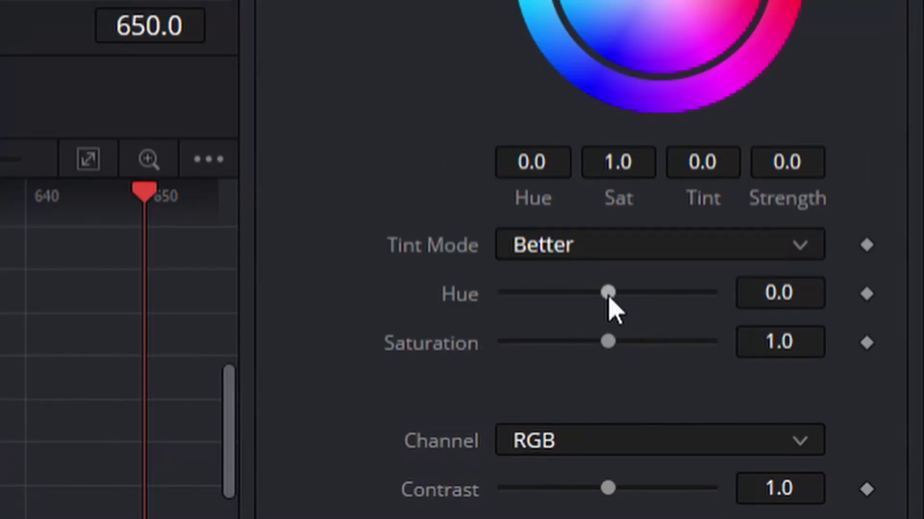
- Set the Color Corrector's hue to -1.0 and add a hue keyframe at frame 650
drag(608, 294, 577, 302)
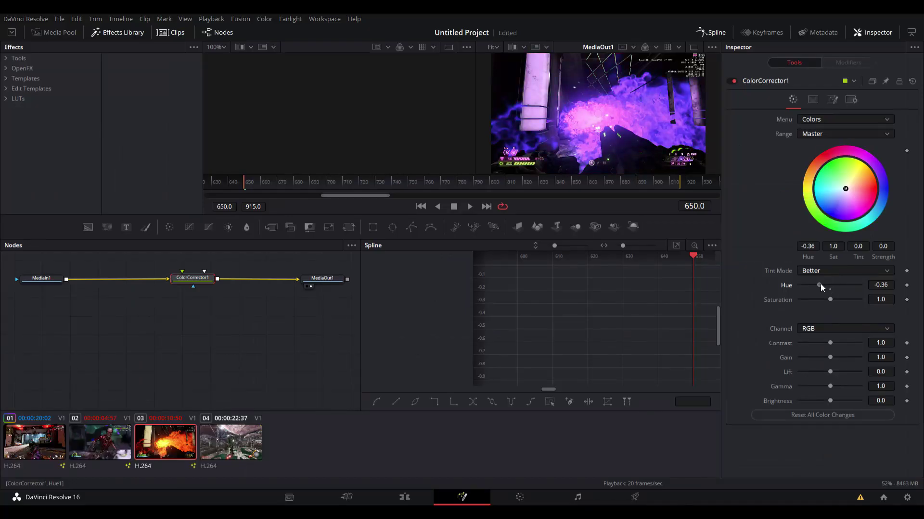
drag(820, 285, 771, 288)
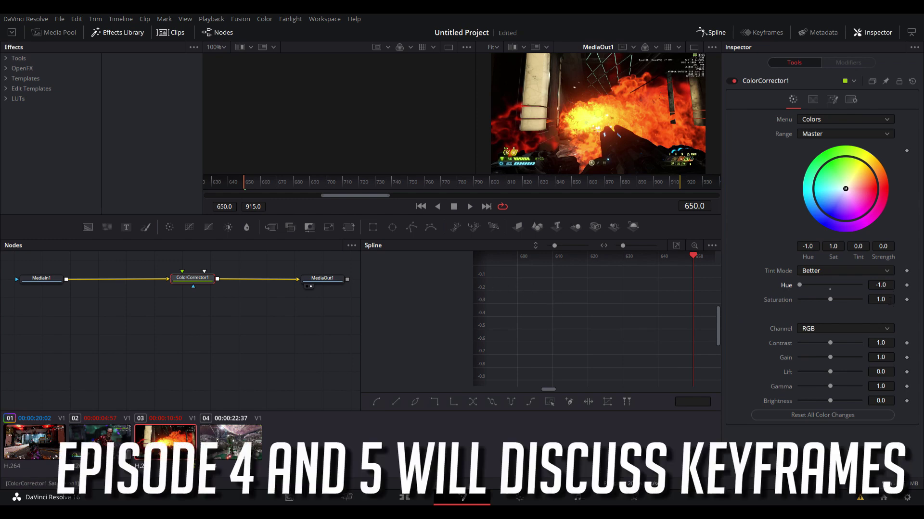
mouse_move(803, 284)
mouse_down()
mouse_move(843, 281)
mouse_move(799, 282)
mouse_up()
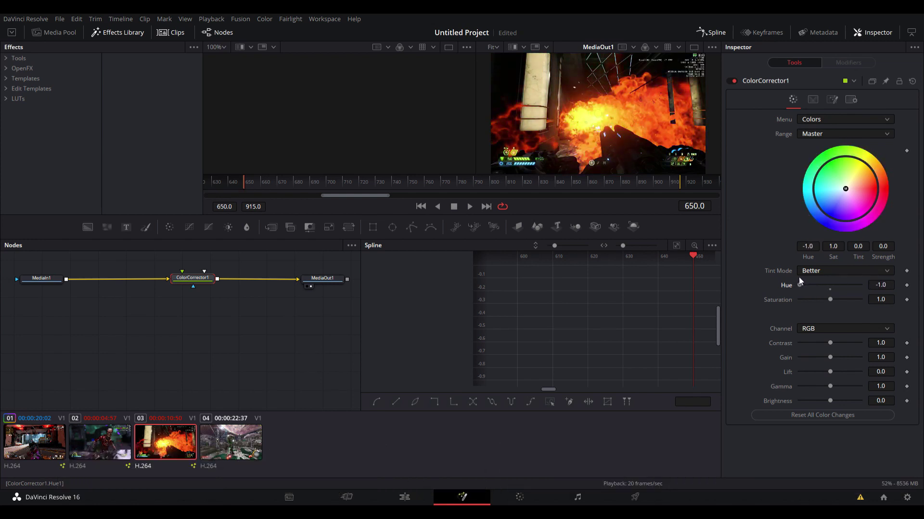
click(907, 286)
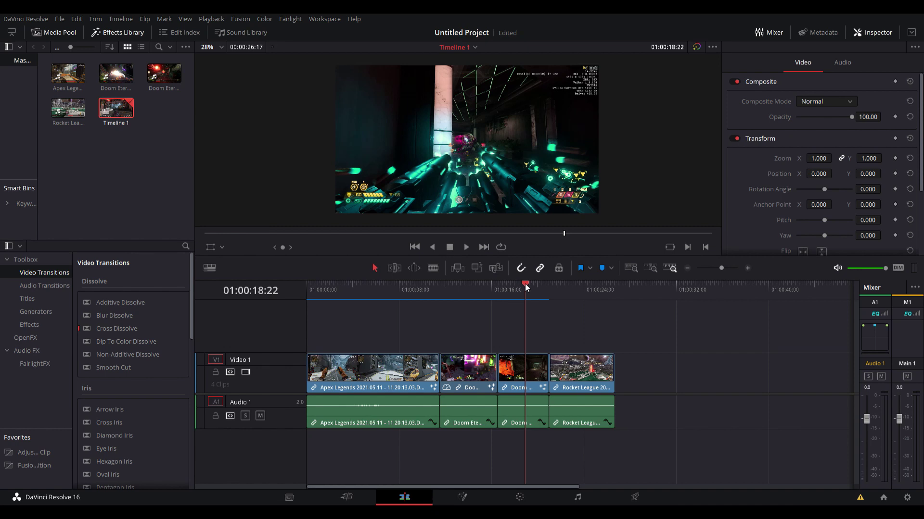
- Open the Rocket League clip from 01:00:21:00 in Fusion and insert a Color Corrector between MediaIn1 and MediaOut1
drag(526, 287, 565, 285)
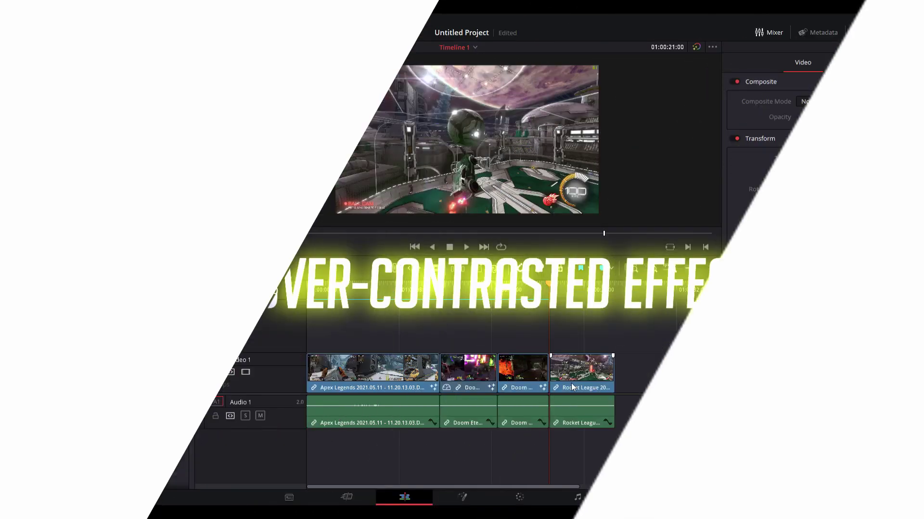
click(589, 363)
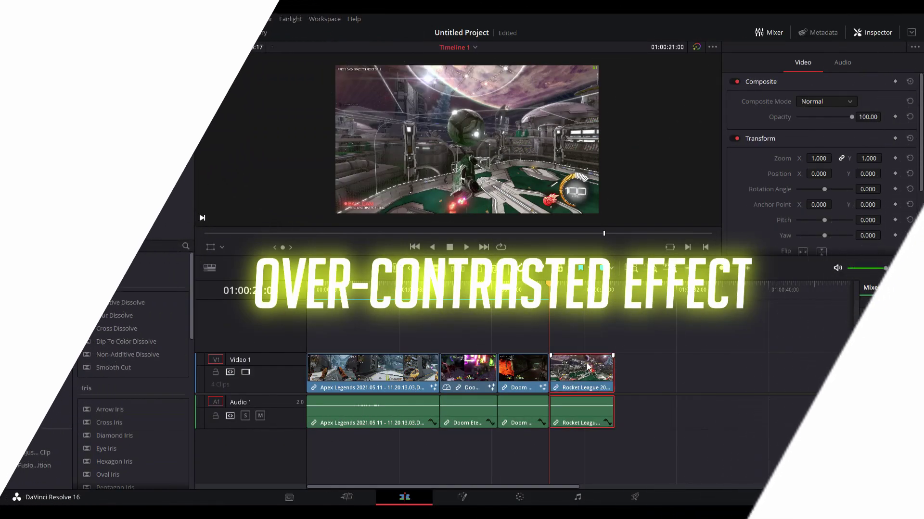
click(463, 498)
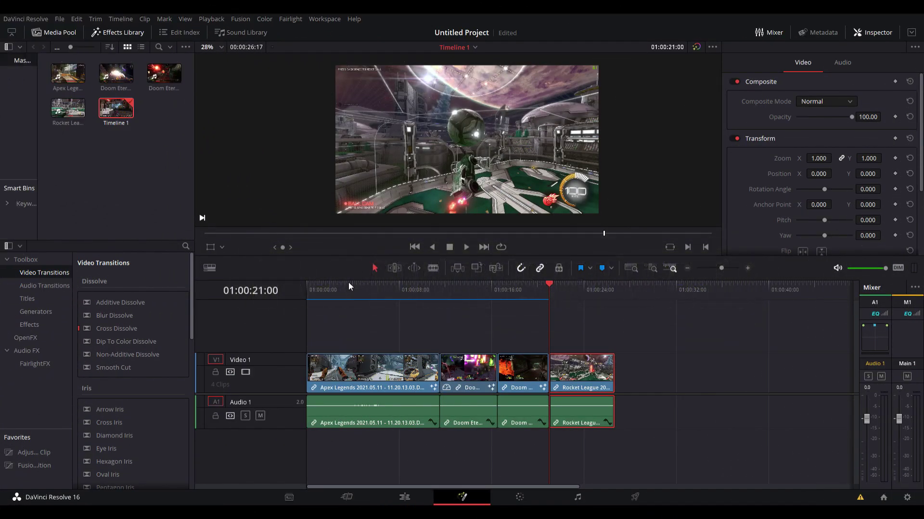
click(47, 283)
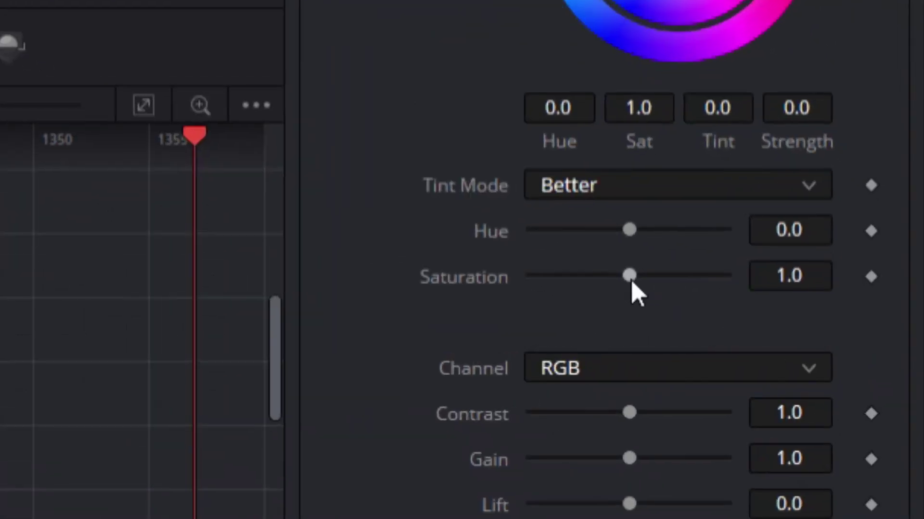
- Set the Color Corrector's saturation to 2.0 and contrast to 3.0, and preview the clip from frame 1491
drag(830, 299, 866, 305)
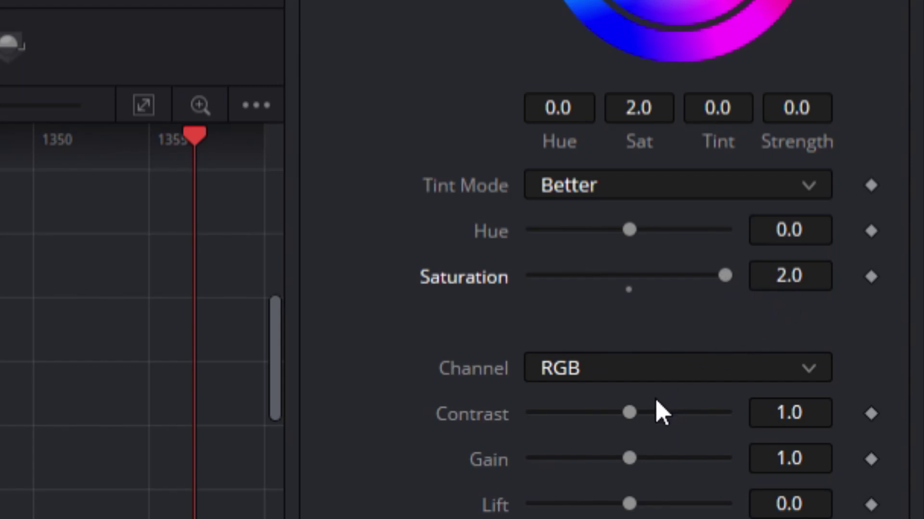
drag(631, 412, 818, 391)
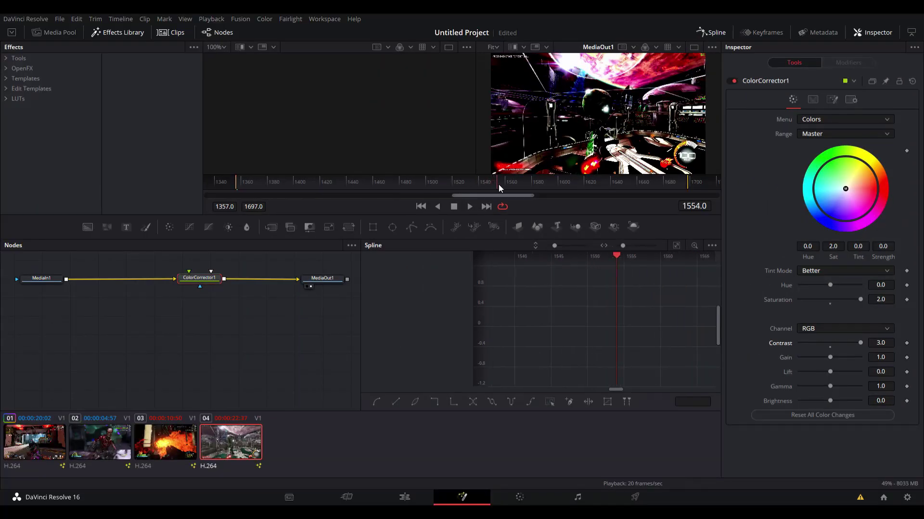
drag(499, 184, 413, 182)
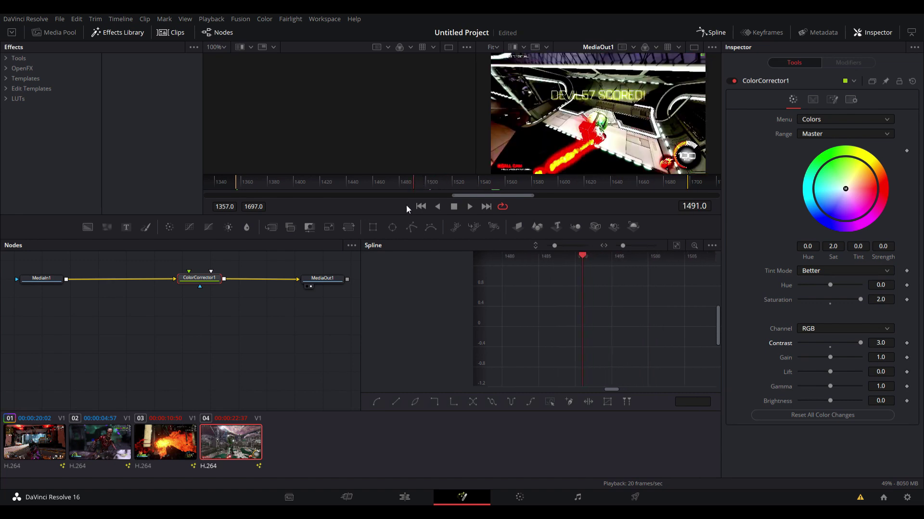
key(space)
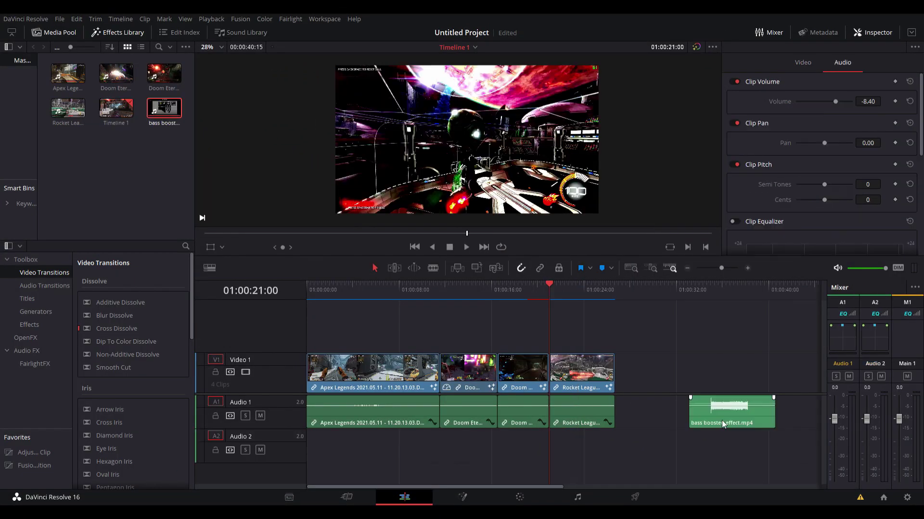
- Place bass boosted effect.mp4 on Audio 2 with its quiet lead-in trimmed, starting at 01:00:23:05, and play back from 01:00:21:00
drag(722, 420, 601, 458)
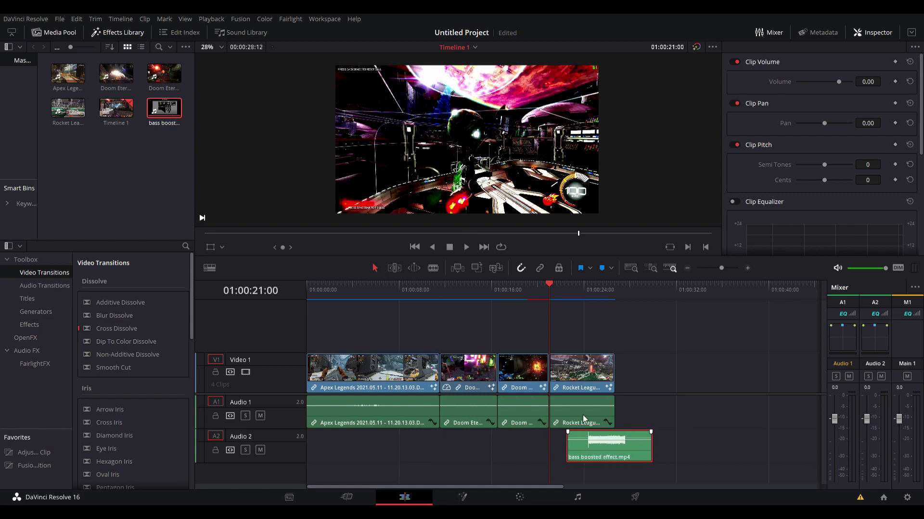
click(562, 287)
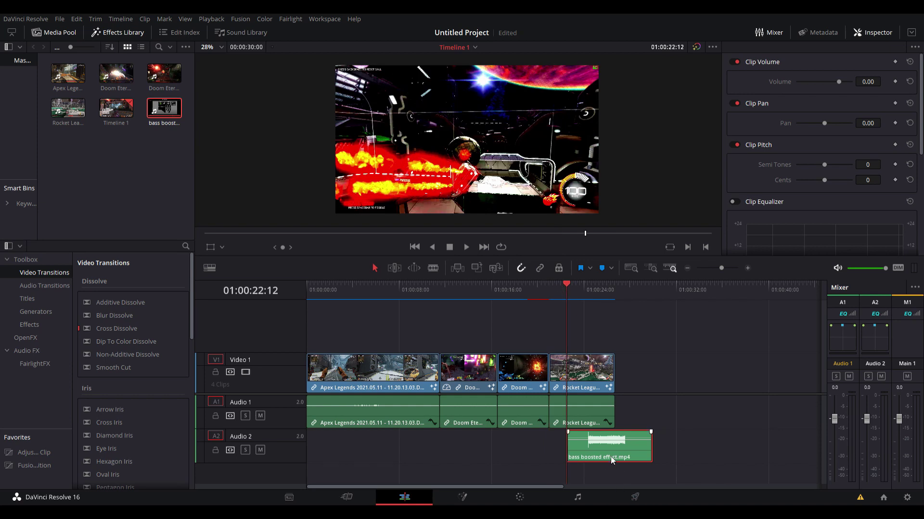
drag(610, 460, 593, 446)
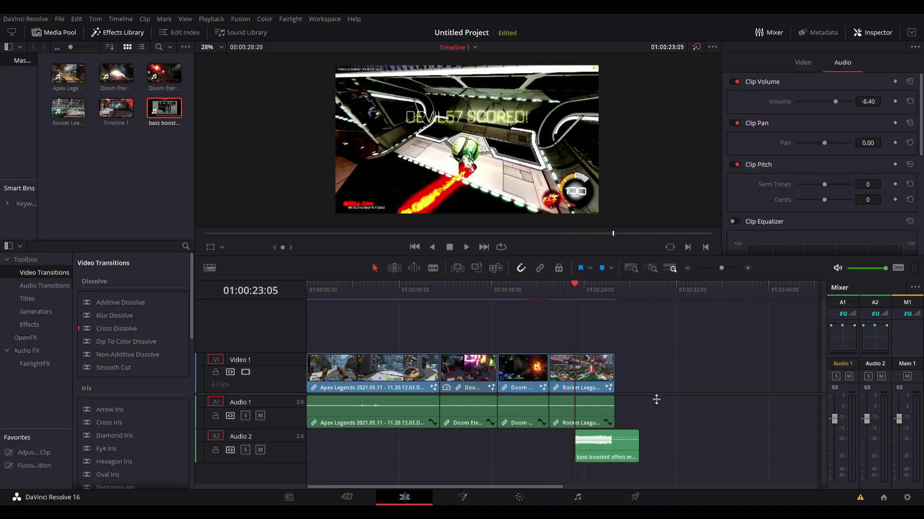
click(550, 287)
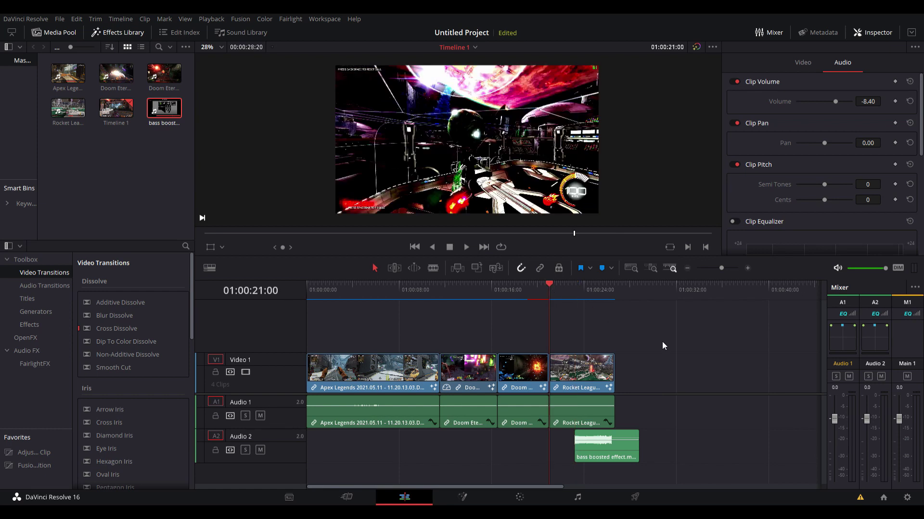
key(space)
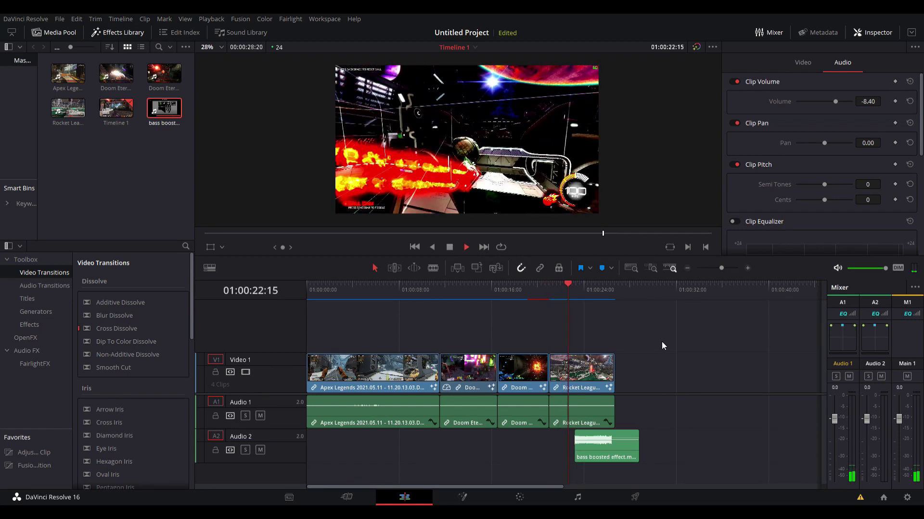